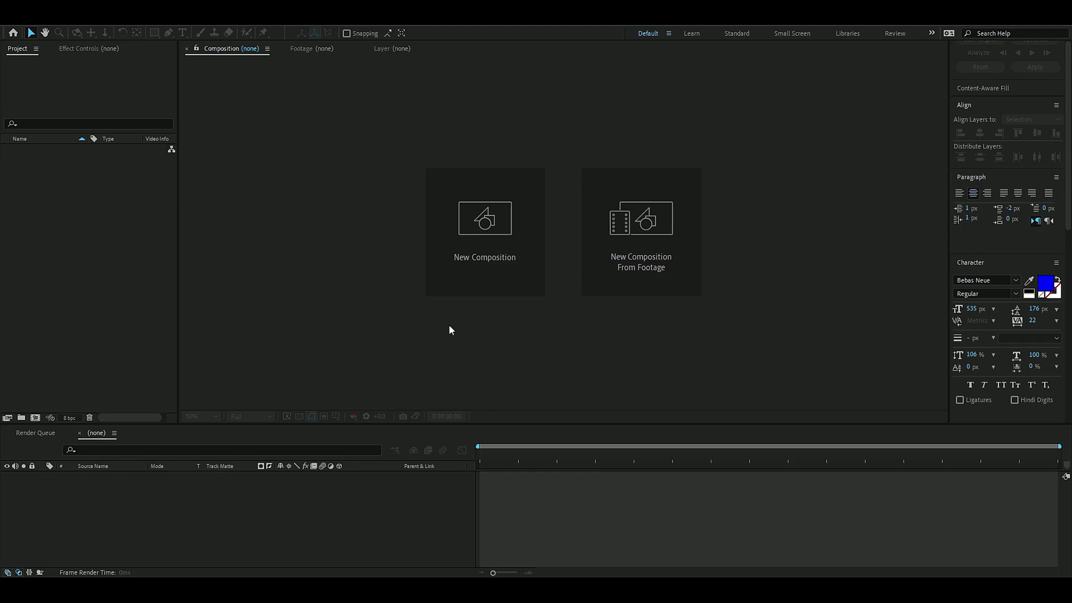
Create a 1920 x 1080 composition at 23.976 fps using the Cinema 4D renderer.
{"action": "left_click", "coordinate": [484, 282]}
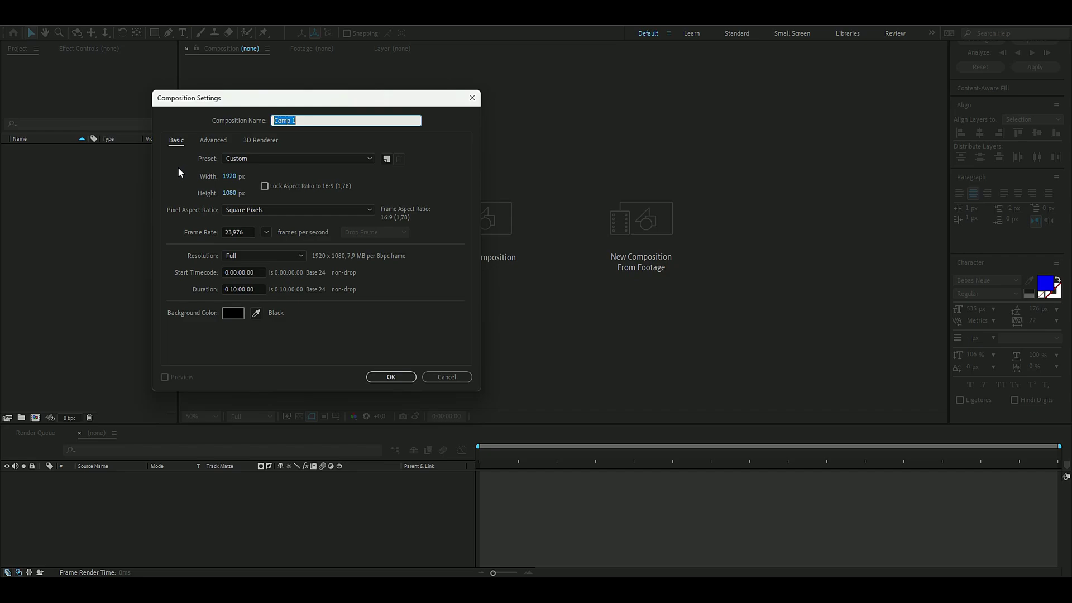
{"action": "left_click", "coordinate": [248, 141]}
{"action": "left_click", "coordinate": [268, 191]}
{"action": "left_click", "coordinate": [226, 216]}
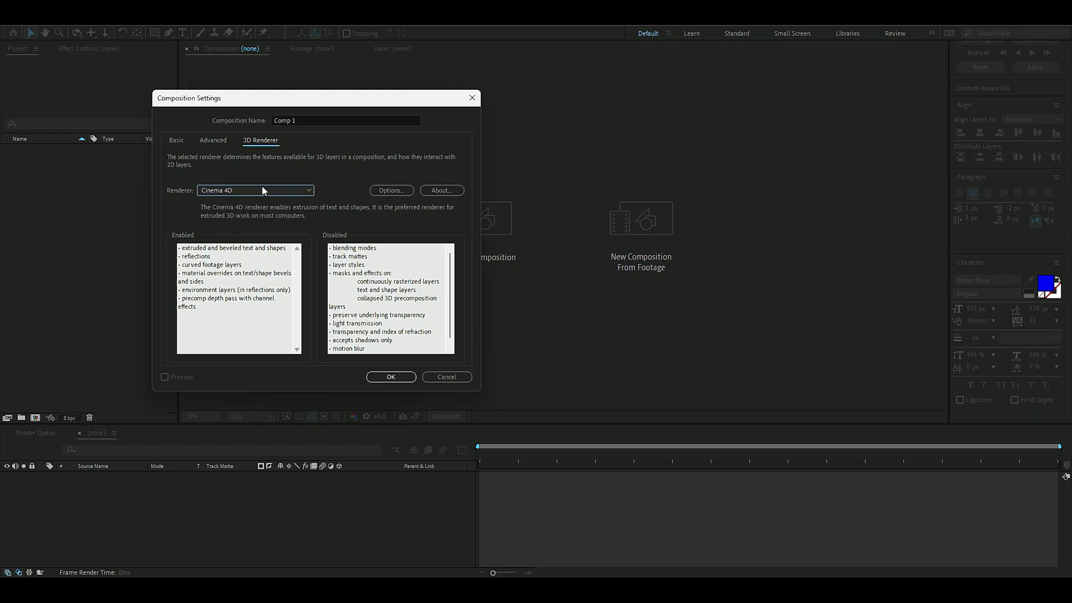
{"action": "left_click", "coordinate": [391, 377]}
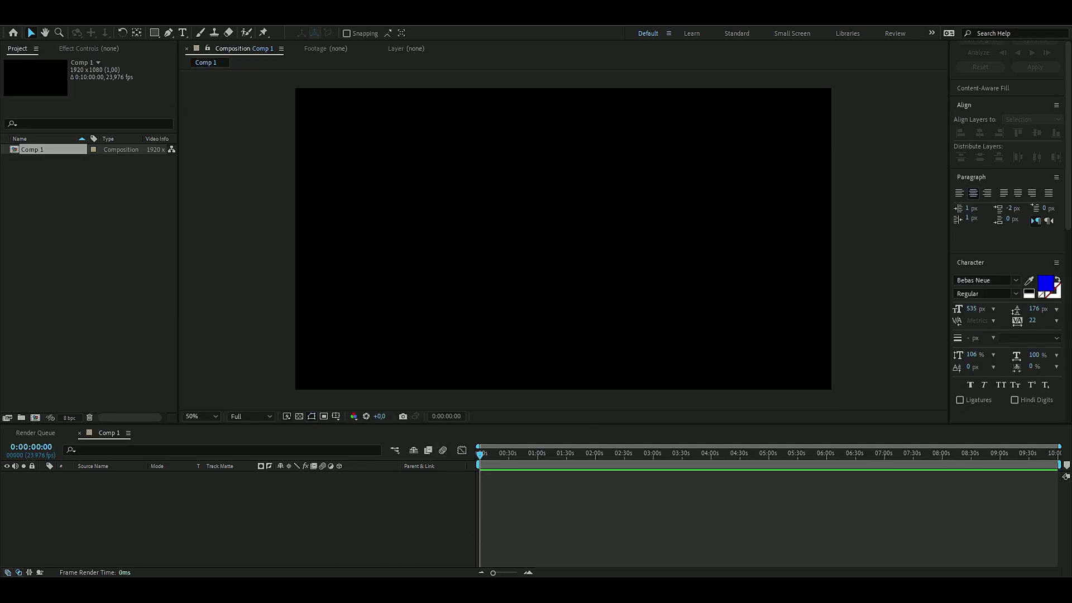
Add a white text layer reading "3D TEXT" in Akira Expanded Super Bold at 309 px.
{"action": "left_click", "coordinate": [181, 32]}
{"action": "left_click", "coordinate": [484, 234]}
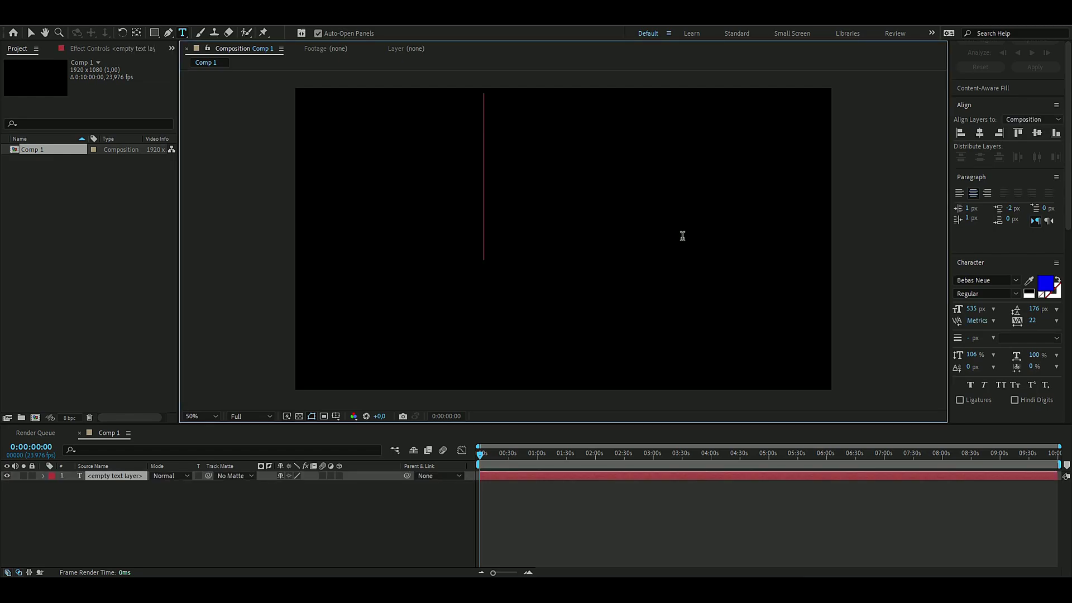
{"action": "type", "text": "3D TEXT"}
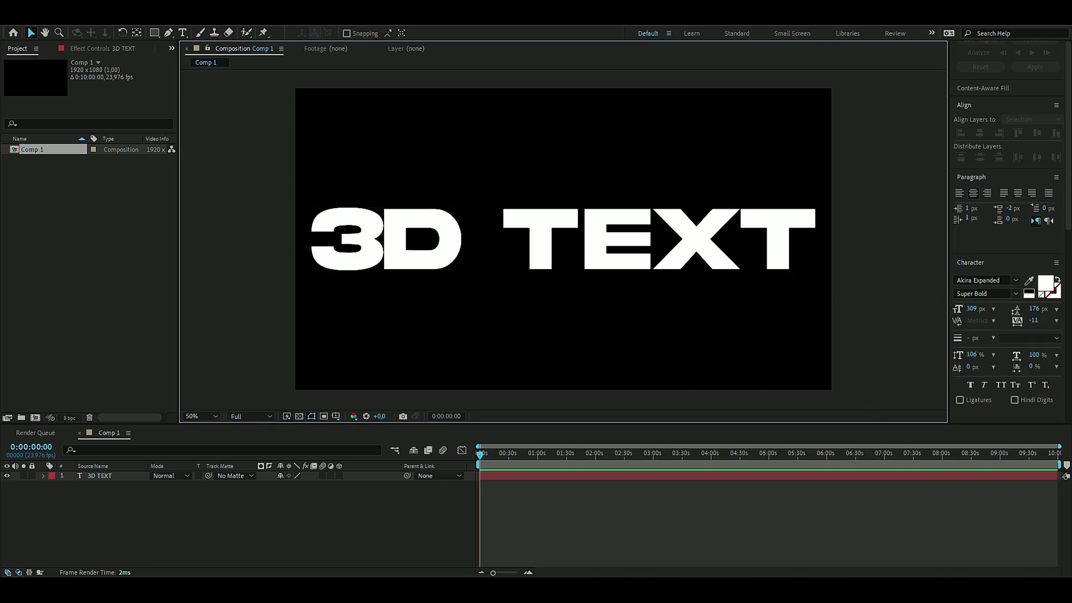
Make the 3D TEXT layer three-dimensional and open its Geometry Options.
{"action": "left_click", "coordinate": [339, 475]}
{"action": "left_click", "coordinate": [43, 476]}
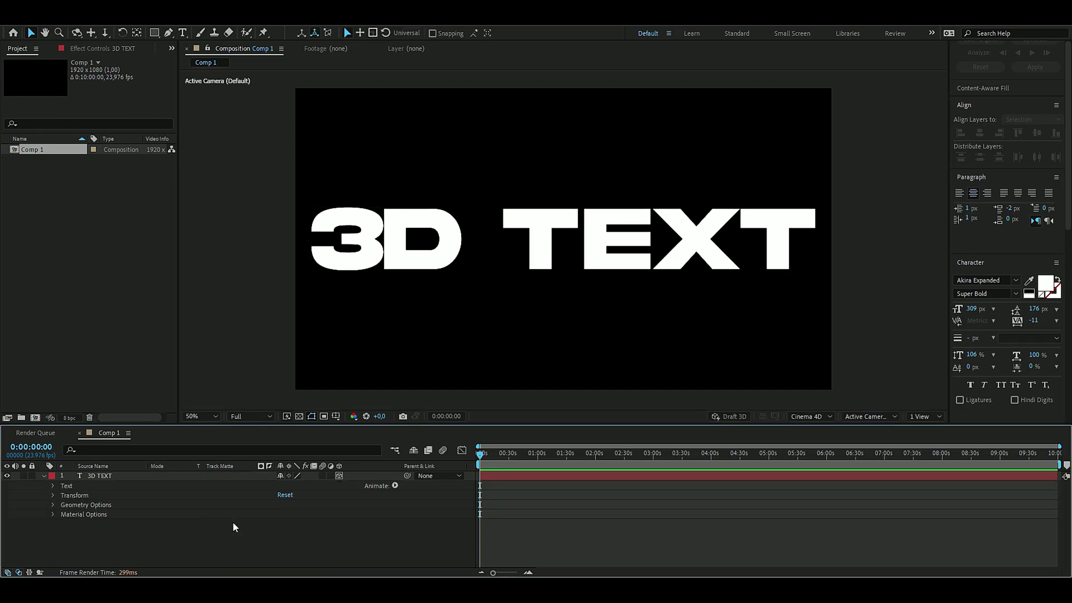
{"action": "left_click", "coordinate": [51, 505]}
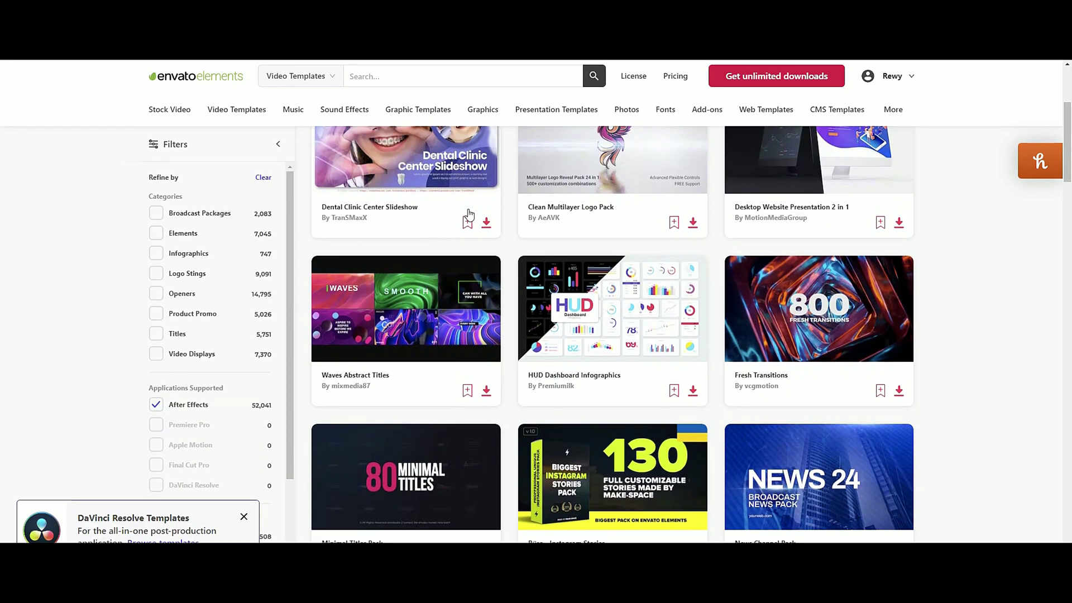
Switch to the Envato Elements website and browse its video templates, graphics and fonts.
{"action": "scroll", "coordinate": [468, 215], "scroll_direction": "down", "scroll_amount": 5}
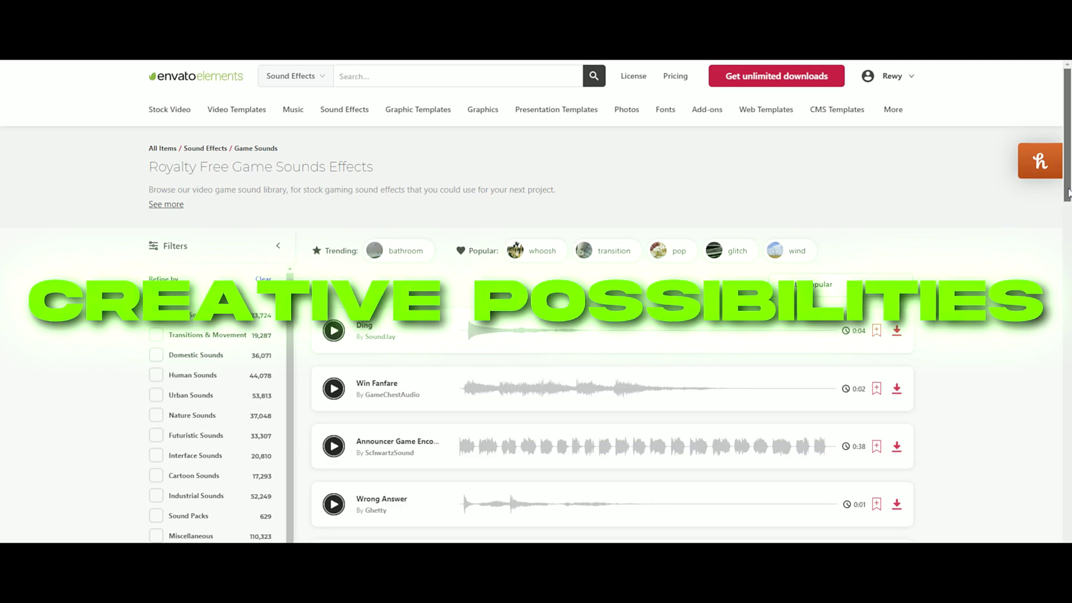
{"action": "scroll", "coordinate": [1068, 210], "scroll_direction": "down", "scroll_amount": 1}
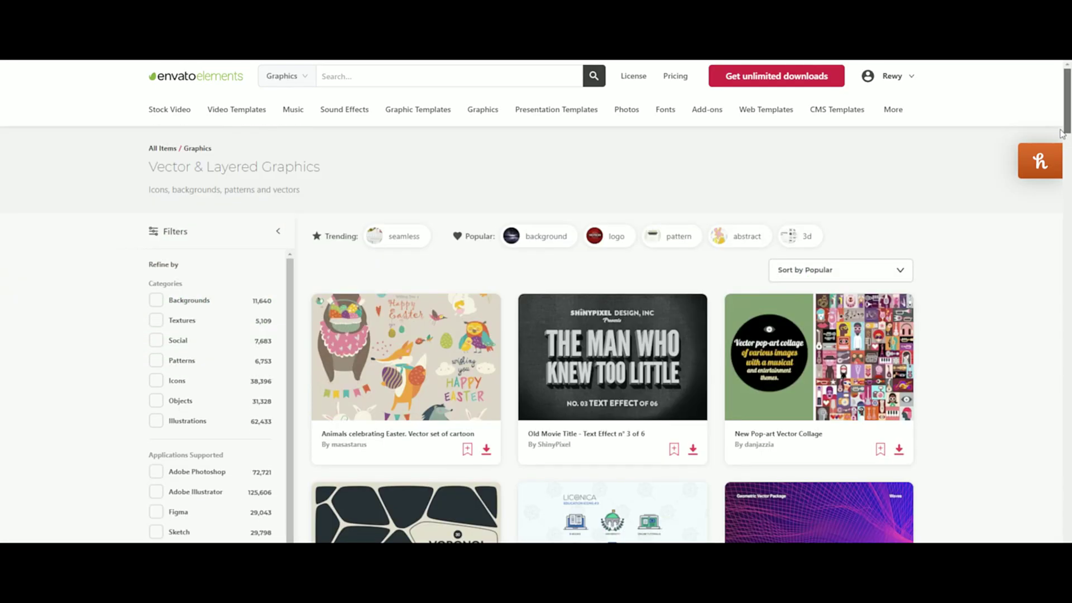
{"action": "left_click_drag", "start_coordinate": [1062, 133], "coordinate": [1055, 202]}
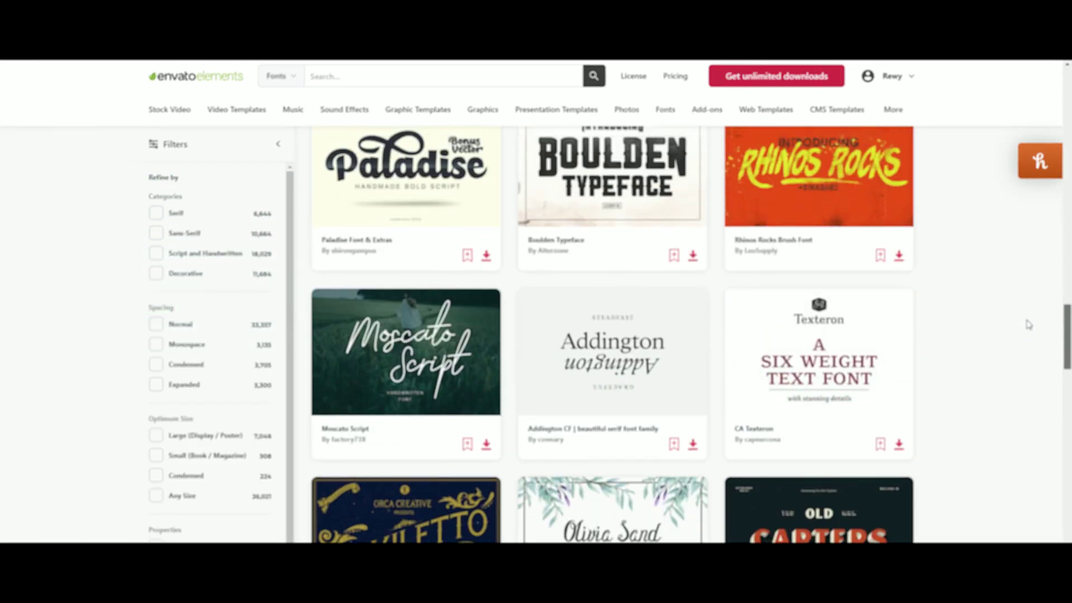
{"action": "scroll", "coordinate": [1028, 320], "scroll_direction": "up", "scroll_amount": 6}
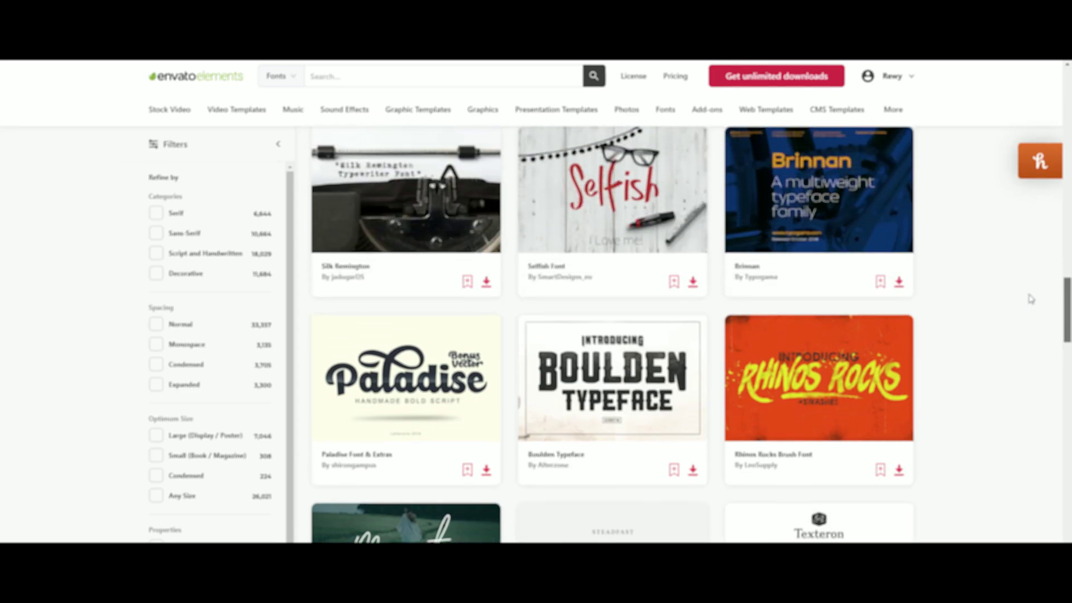
{"action": "scroll", "coordinate": [1032, 271], "scroll_direction": "up", "scroll_amount": 15}
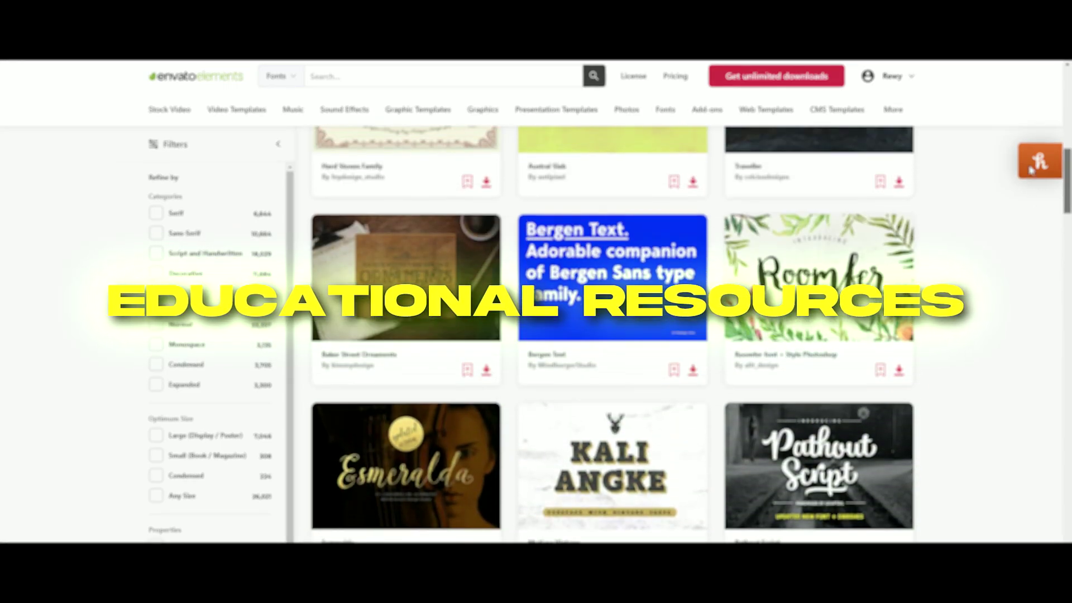
{"action": "scroll", "coordinate": [1032, 271], "scroll_direction": "up", "scroll_amount": 6}
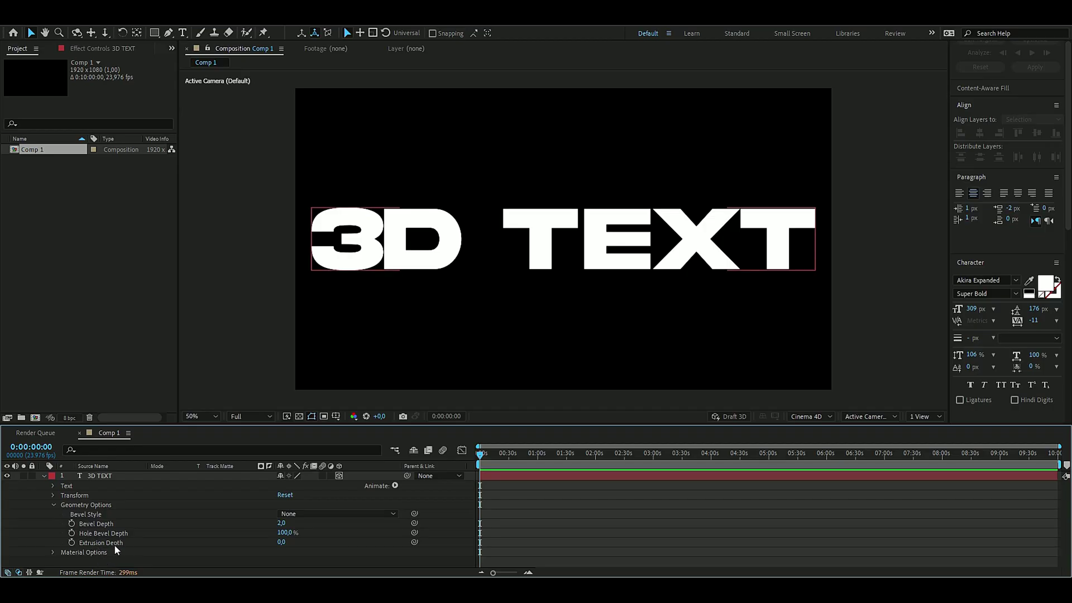
Set the text layer's Extrusion Depth to 100 and collapse the layer's properties.
{"action": "left_click", "coordinate": [281, 542]}
{"action": "key", "text": "Return"}
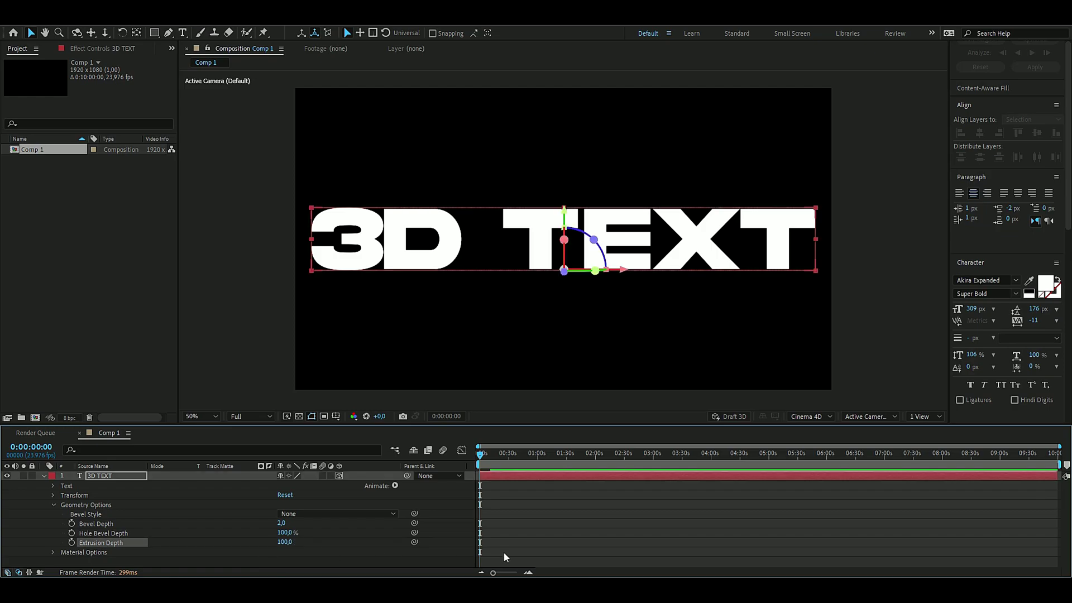
{"action": "key", "text": "u"}
Add a two-node 50 mm camera and reposition it to view the extruded text at an angle.
{"action": "right_click", "coordinate": [214, 521]}
{"action": "mouse_move", "coordinate": [262, 380]}
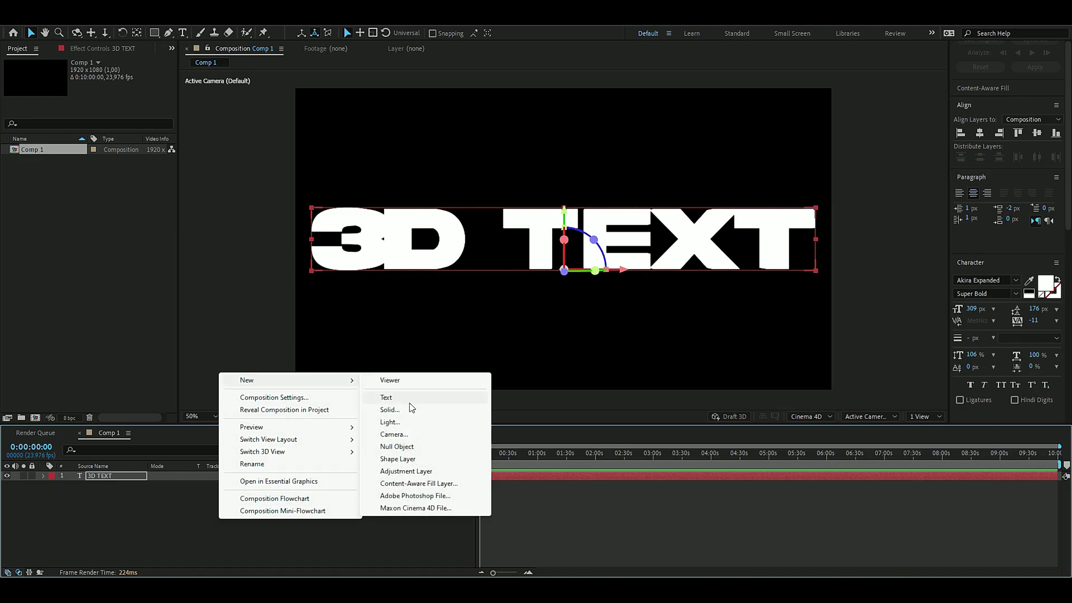
{"action": "left_click", "coordinate": [394, 434]}
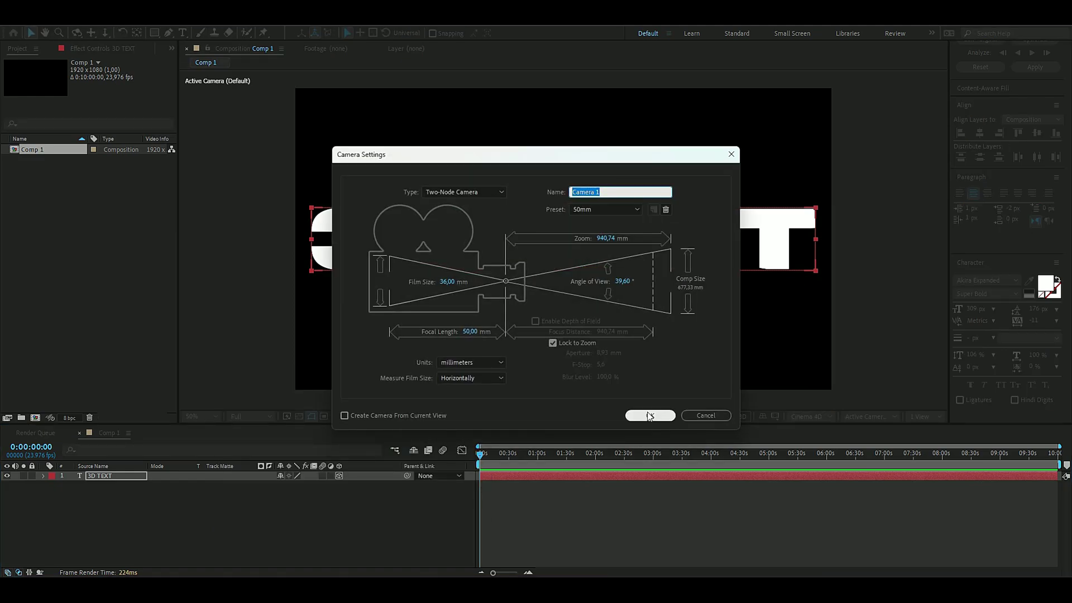
{"action": "left_click", "coordinate": [650, 416]}
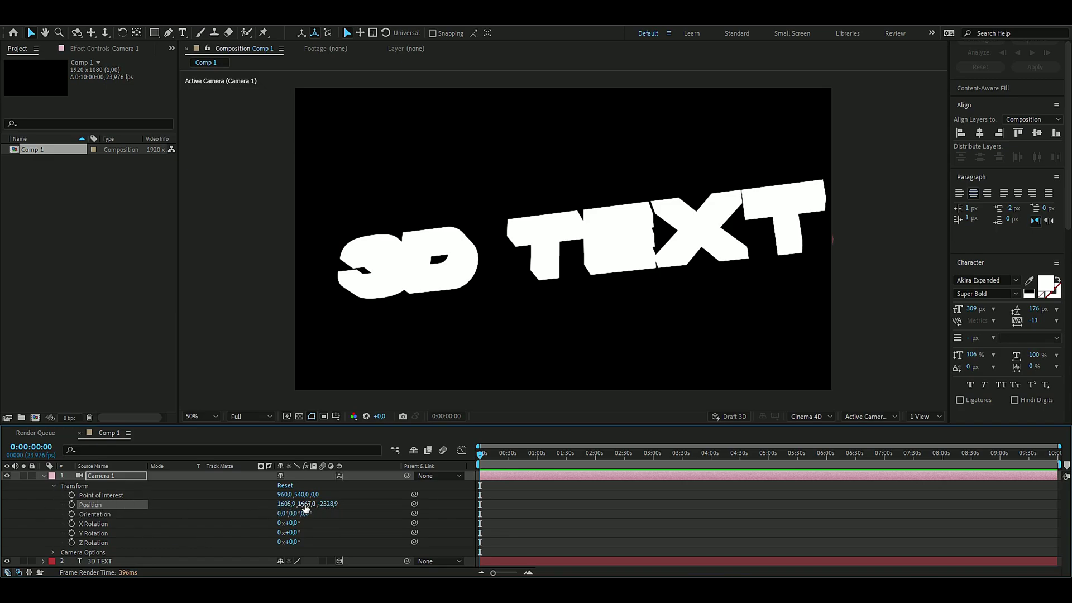
{"action": "left_click", "coordinate": [43, 475]}
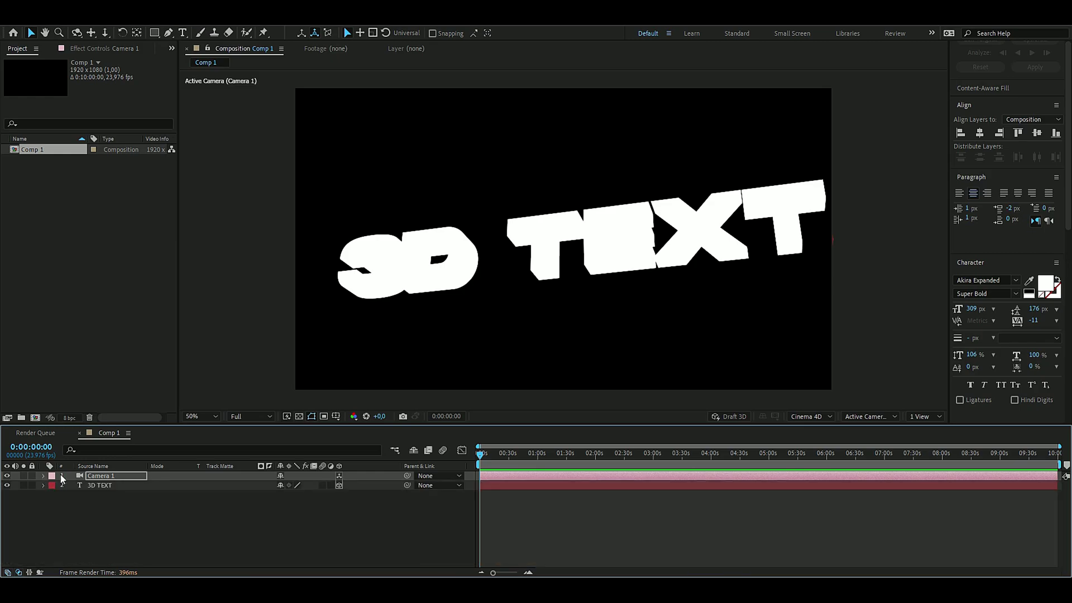
{"action": "left_click", "coordinate": [201, 499]}
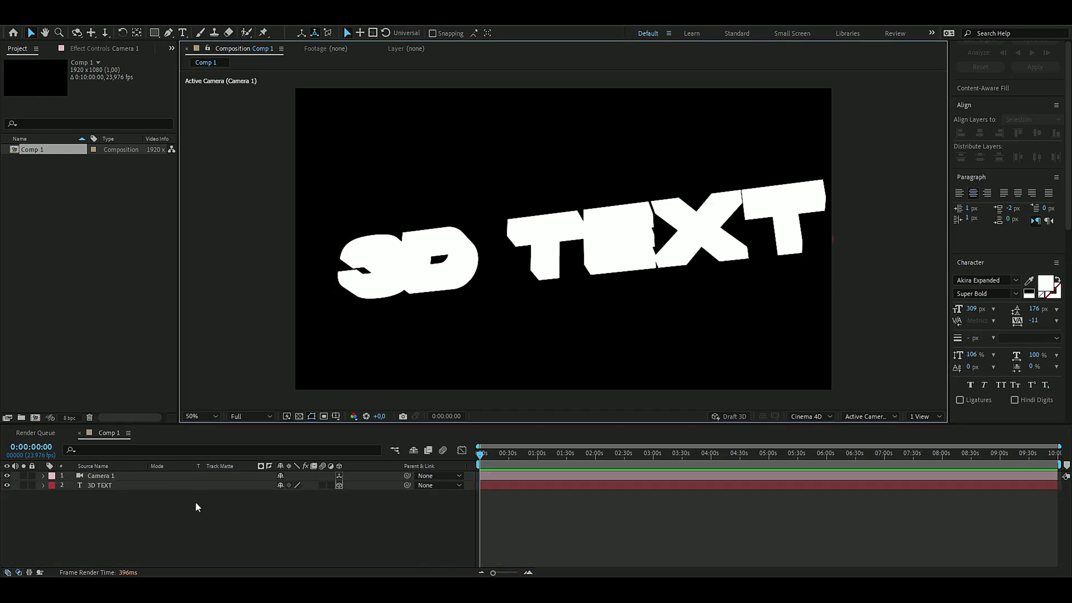
Add a white parallel light with 100% intensity, cast shadows enabled and 25% shadow darkness.
{"action": "right_click", "coordinate": [192, 510]}
{"action": "mouse_move", "coordinate": [219, 373]}
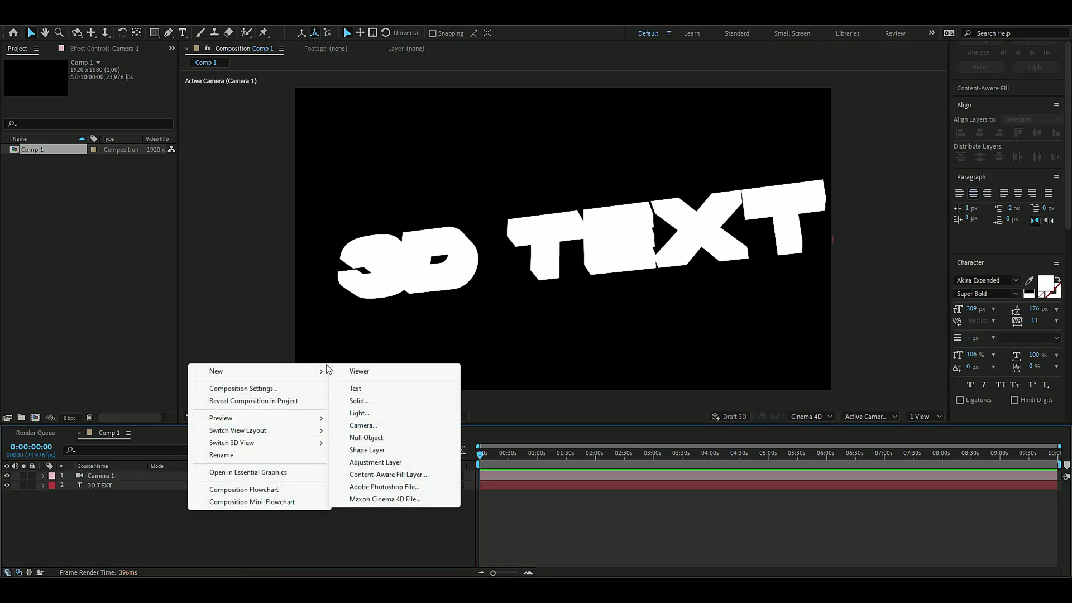
{"action": "left_click", "coordinate": [372, 414]}
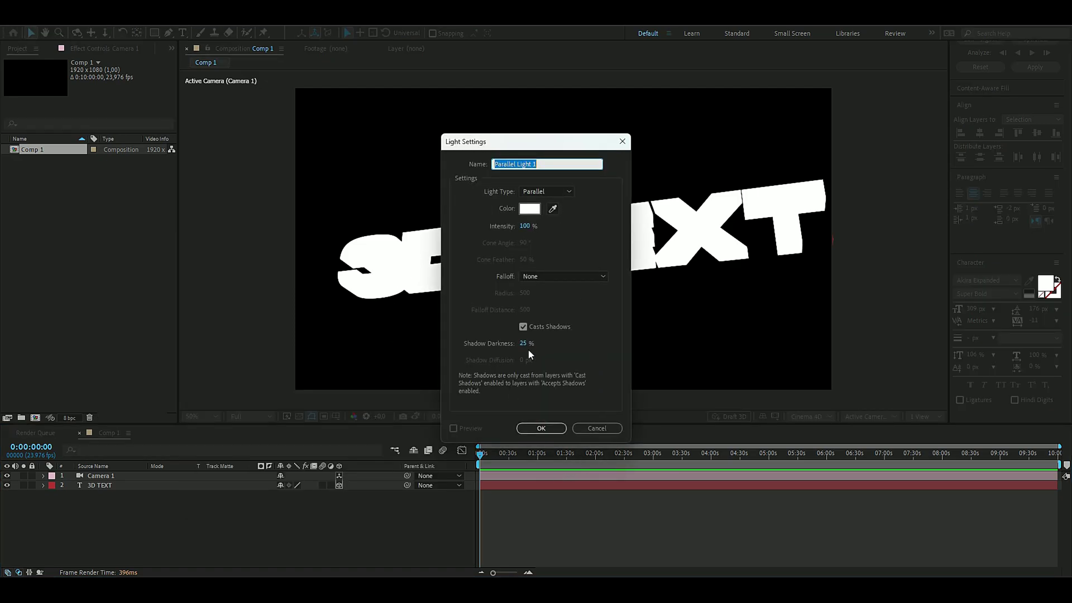
{"action": "left_click", "coordinate": [541, 428]}
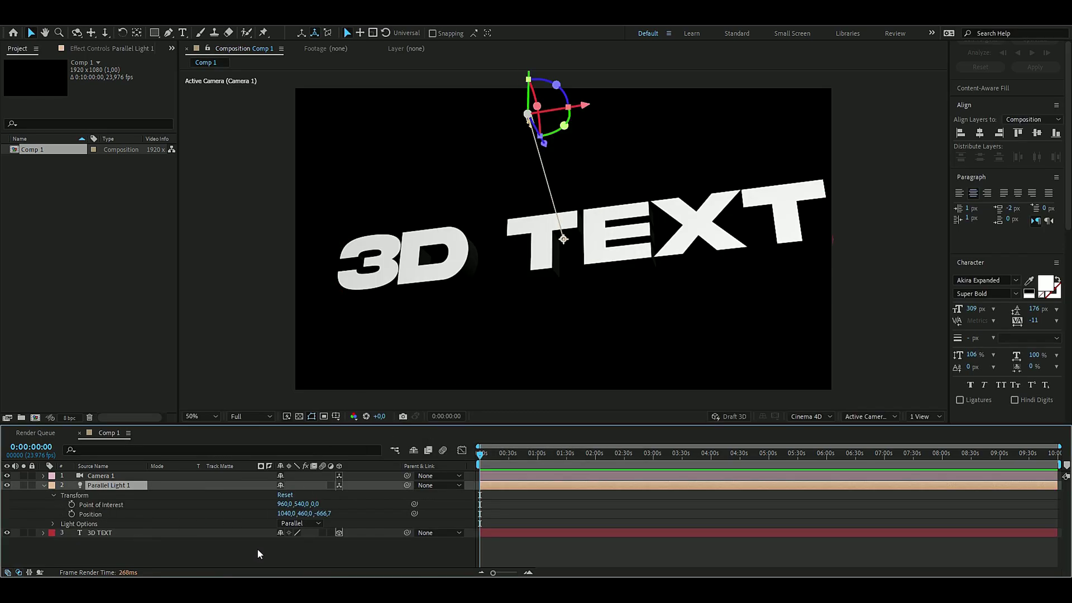
Move the light below the text's start and keyframe its Point of Interest at about -18.4, 745.2, -172 at 0 seconds.
{"action": "left_click_drag", "start_coordinate": [563, 238], "coordinate": [365, 383]}
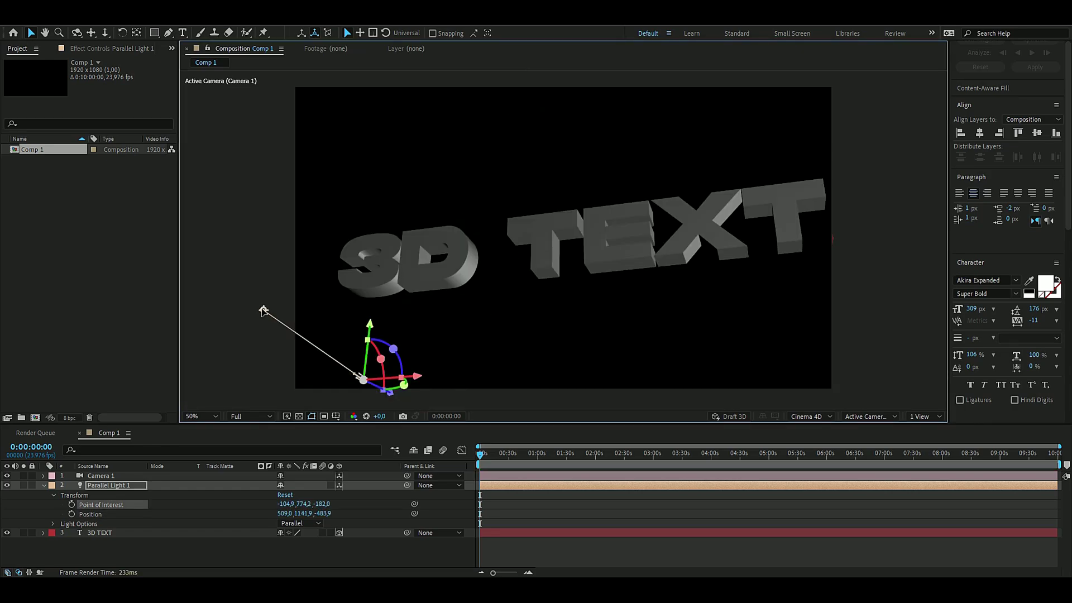
{"action": "mouse_move", "coordinate": [266, 312]}
{"action": "left_mouse_down"}
{"action": "mouse_move", "coordinate": [263, 302]}
{"action": "mouse_move", "coordinate": [288, 301]}
{"action": "left_mouse_up"}
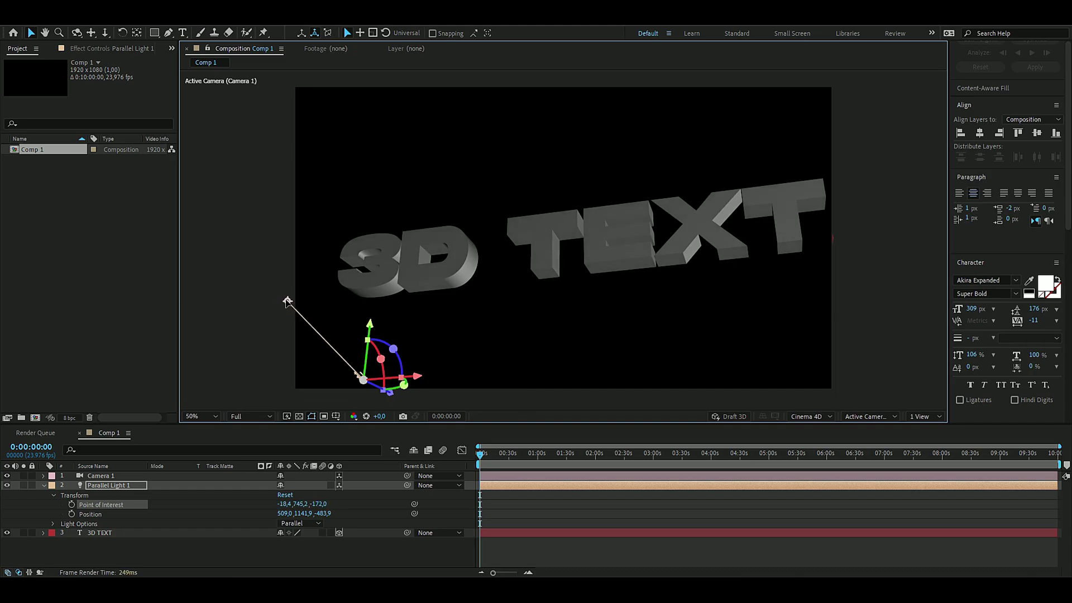
{"action": "left_click", "coordinate": [71, 504]}
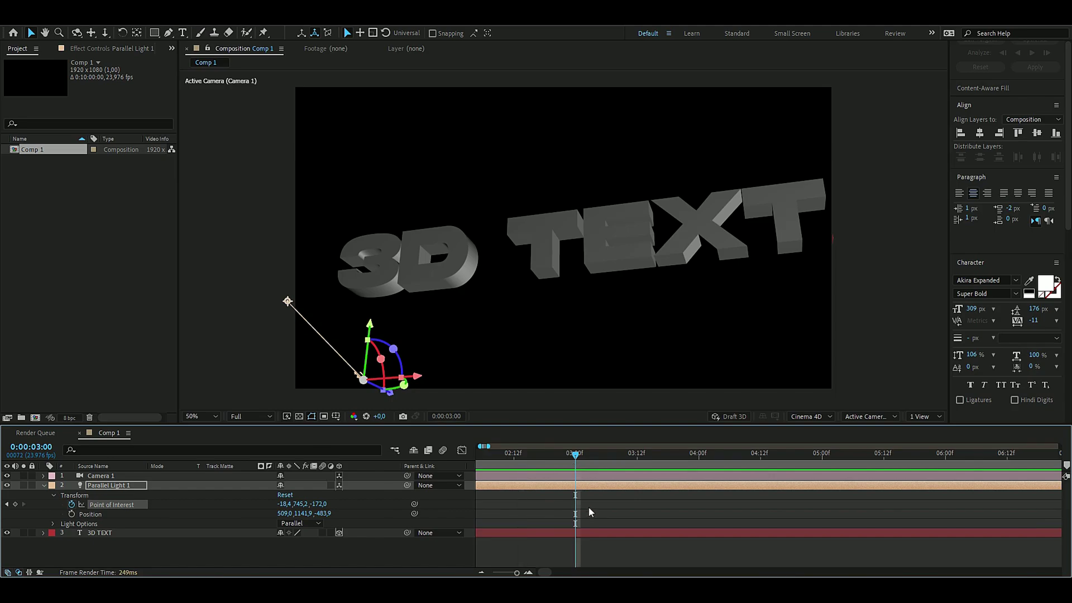
Keyframe the light's Point of Interest at about 1916.7, 558.5, 274.3 at 3 seconds and return to the start.
{"action": "left_click", "coordinate": [589, 512]}
{"action": "left_click", "coordinate": [481, 573]}
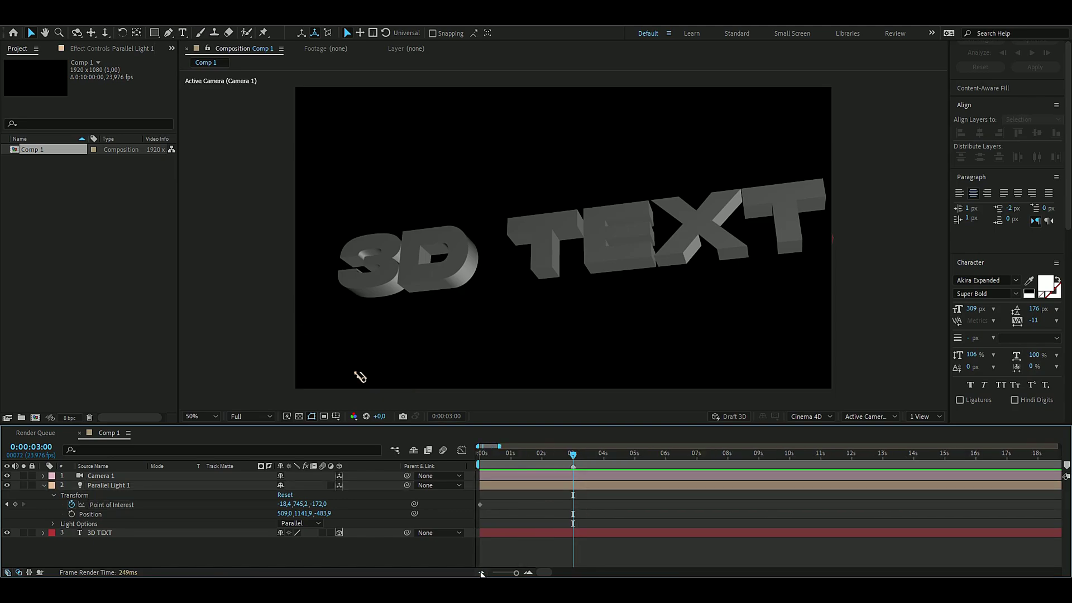
{"action": "left_click", "coordinate": [360, 376]}
{"action": "left_click_drag", "start_coordinate": [287, 301], "coordinate": [845, 245]}
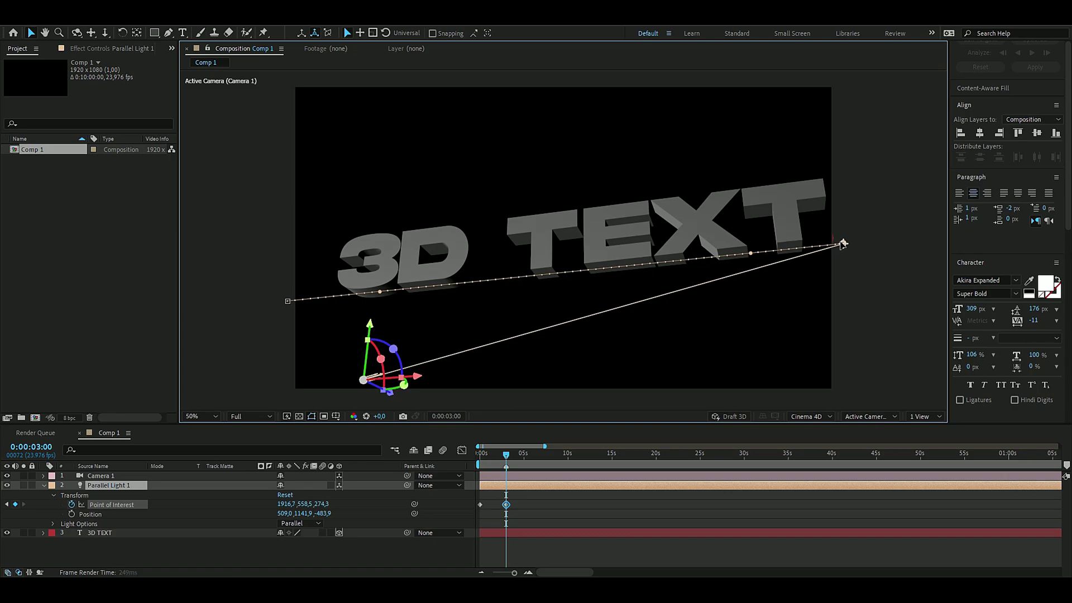
{"action": "left_click_drag", "start_coordinate": [506, 454], "coordinate": [472, 459]}
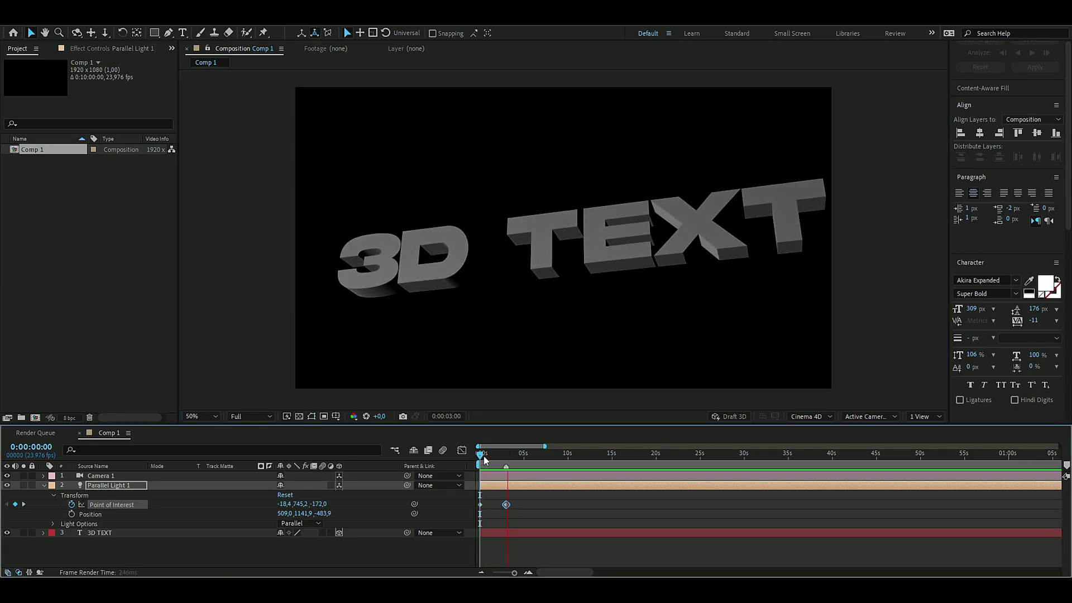
{"action": "left_click", "coordinate": [357, 375]}
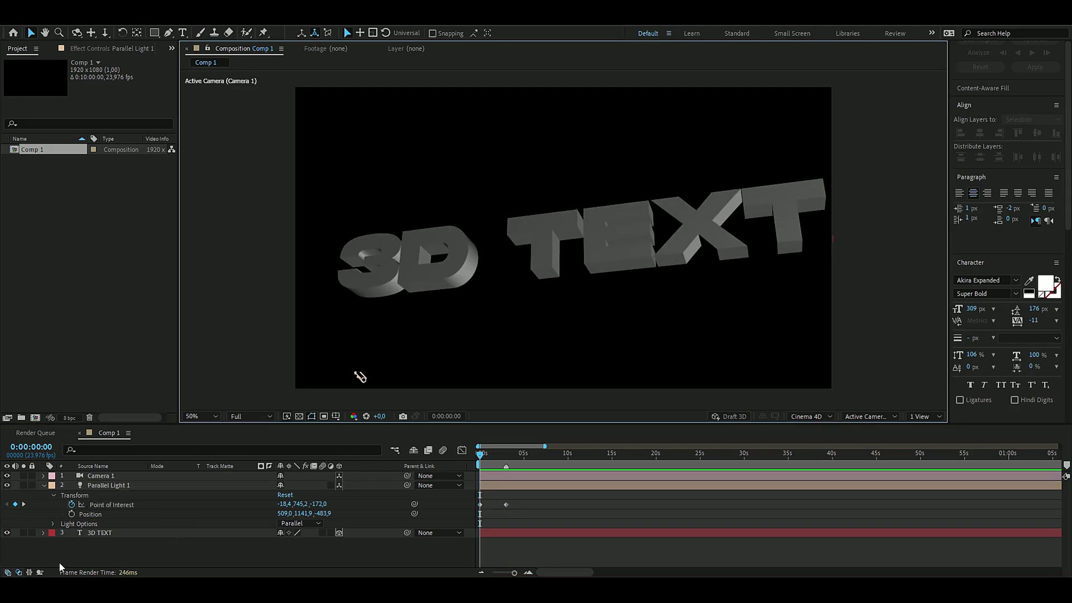
Keyframe the 3D TEXT layer's Y Rotation at -14° at 0 seconds.
{"action": "left_click", "coordinate": [99, 534]}
{"action": "left_click", "coordinate": [44, 485]}
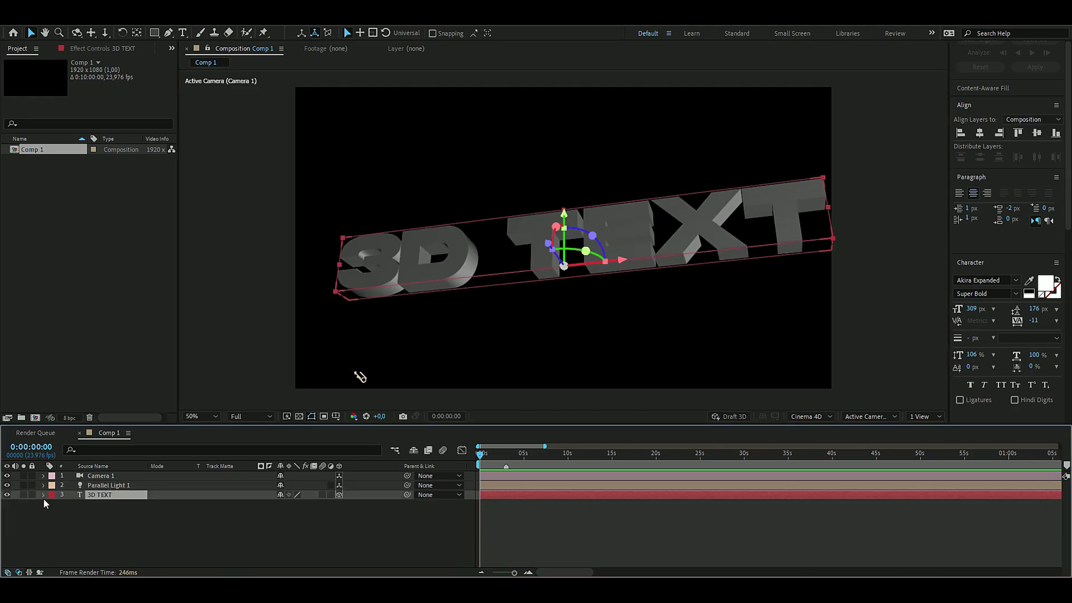
{"action": "left_click", "coordinate": [44, 495]}
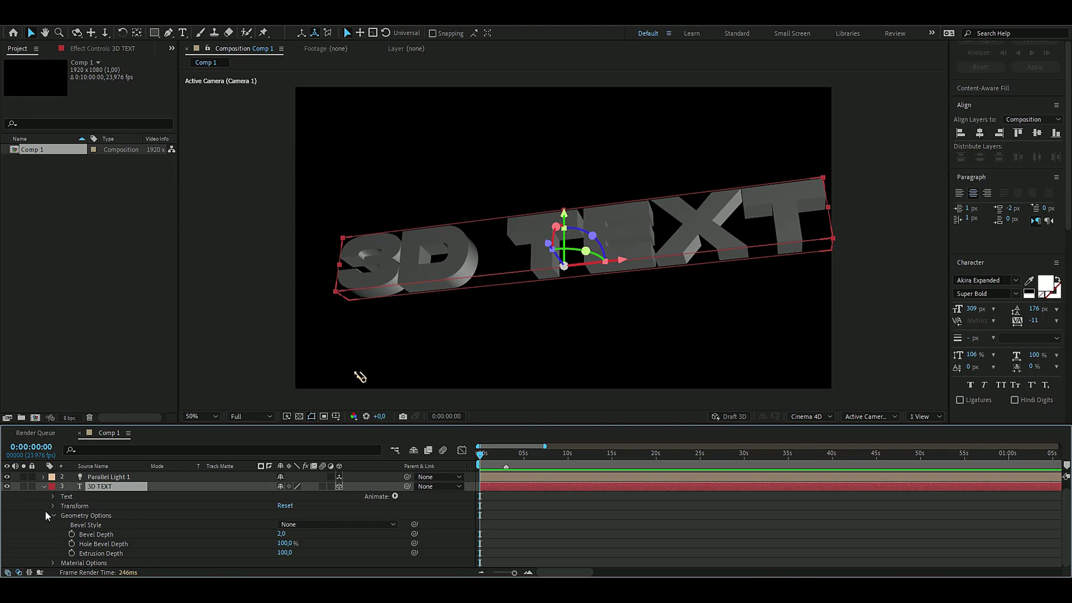
{"action": "left_click", "coordinate": [57, 518]}
{"action": "left_click", "coordinate": [55, 516]}
{"action": "left_click", "coordinate": [53, 516]}
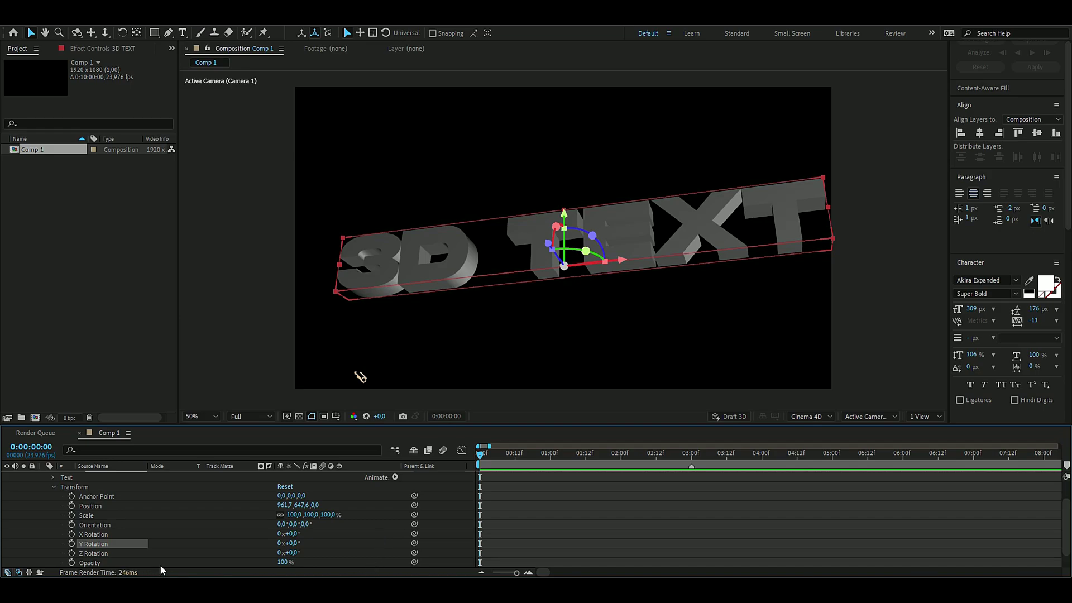
{"action": "left_click", "coordinate": [72, 544]}
{"action": "left_click_drag", "start_coordinate": [282, 542], "coordinate": [283, 542]}
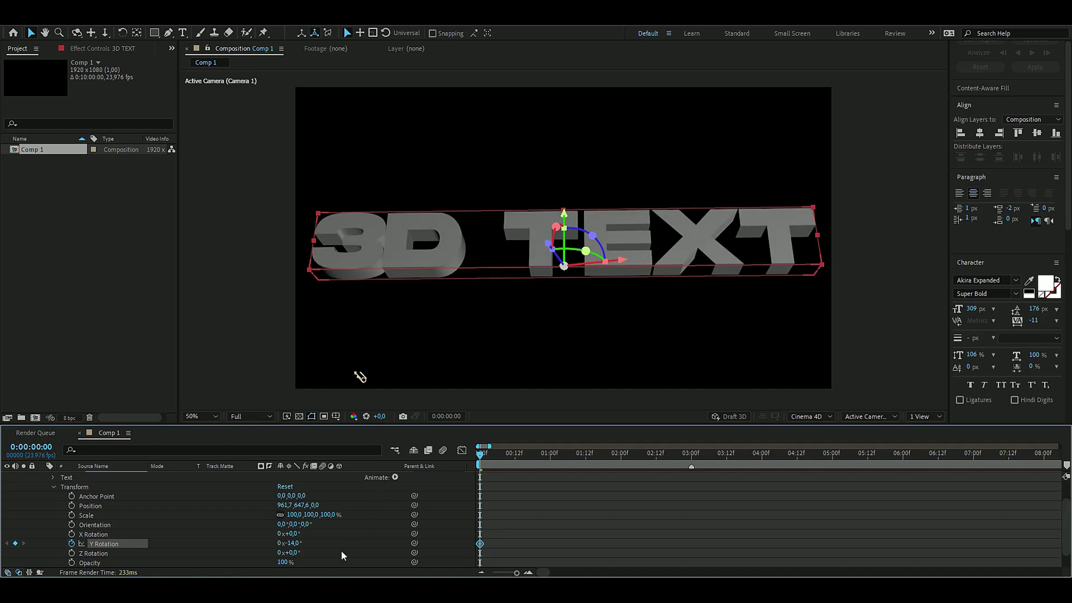
Animate the text layer's Scale from 0% at 0 seconds to 100% at 3 seconds.
{"action": "left_click", "coordinate": [71, 514]}
{"action": "left_click", "coordinate": [293, 514]}
{"action": "type", "text": "0"}
{"action": "key", "text": "Return"}
{"action": "left_click_drag", "start_coordinate": [653, 453], "coordinate": [695, 477]}
{"action": "left_click", "coordinate": [293, 514]}
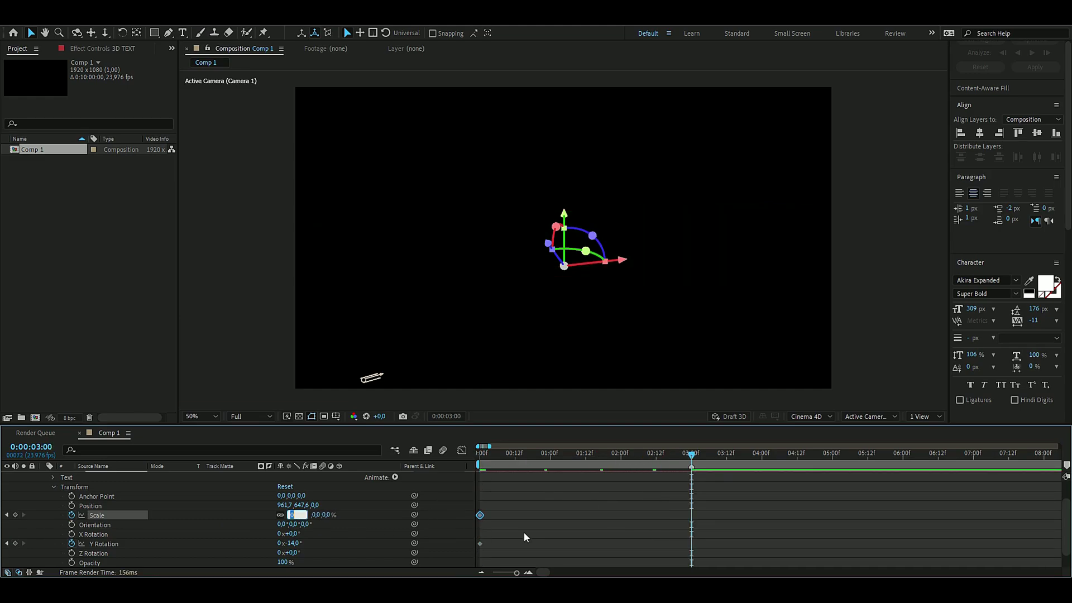
{"action": "left_click", "coordinate": [220, 570]}
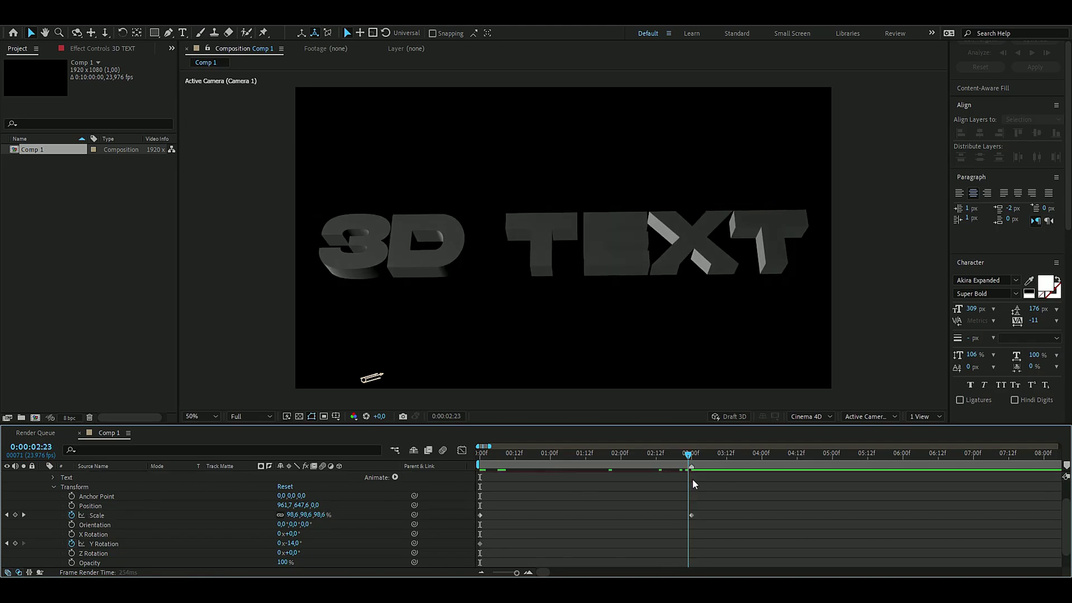
Set the text layer's Y Rotation to 0° at 3 seconds.
{"action": "left_click", "coordinate": [292, 543]}
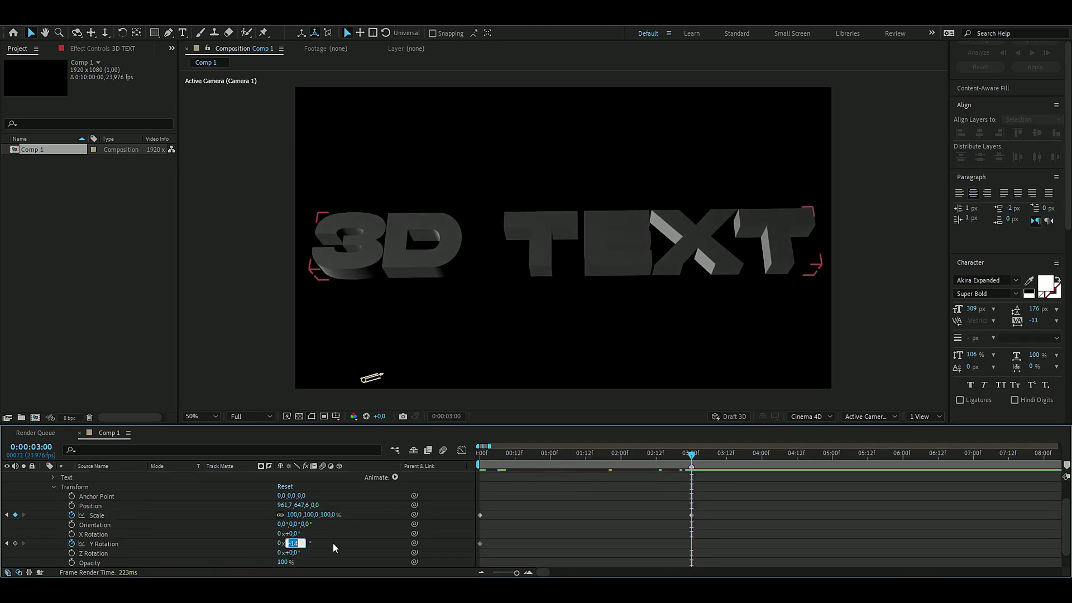
{"action": "type", "text": "0"}
{"action": "key", "text": "Return"}
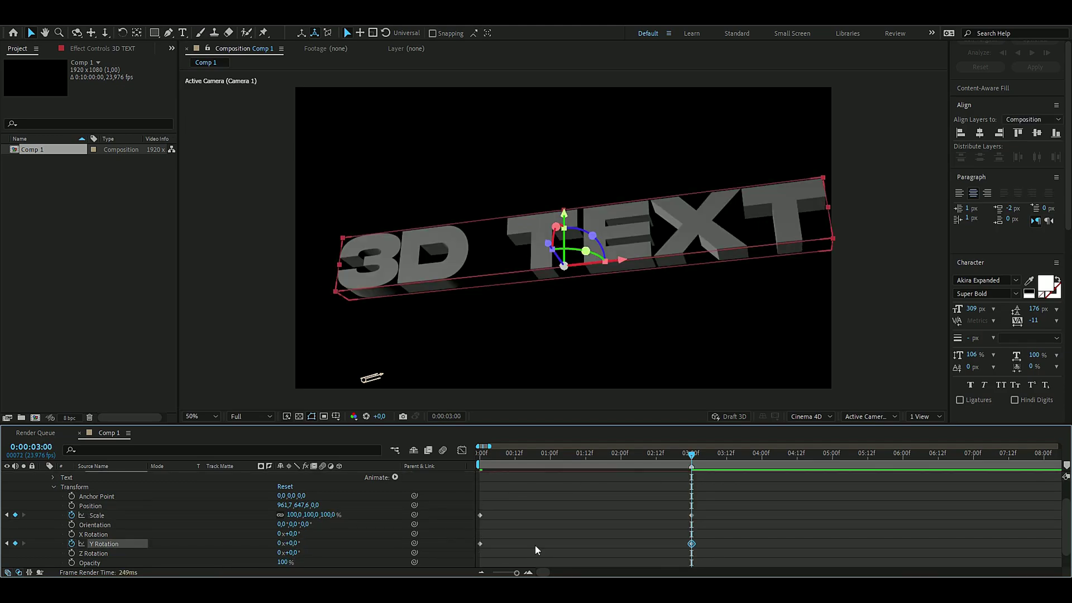
Apply Easy Ease to both Scale keyframes of the 3D TEXT layer.
{"action": "left_click", "coordinate": [565, 455]}
{"action": "left_click_drag", "start_coordinate": [565, 459], "coordinate": [585, 458]}
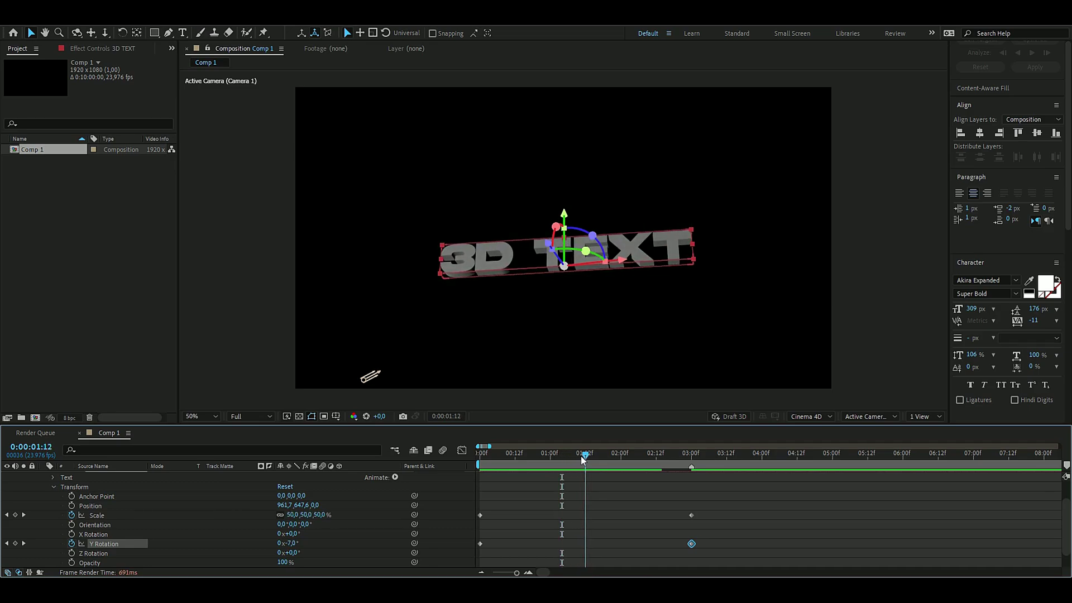
{"action": "left_click", "coordinate": [603, 481]}
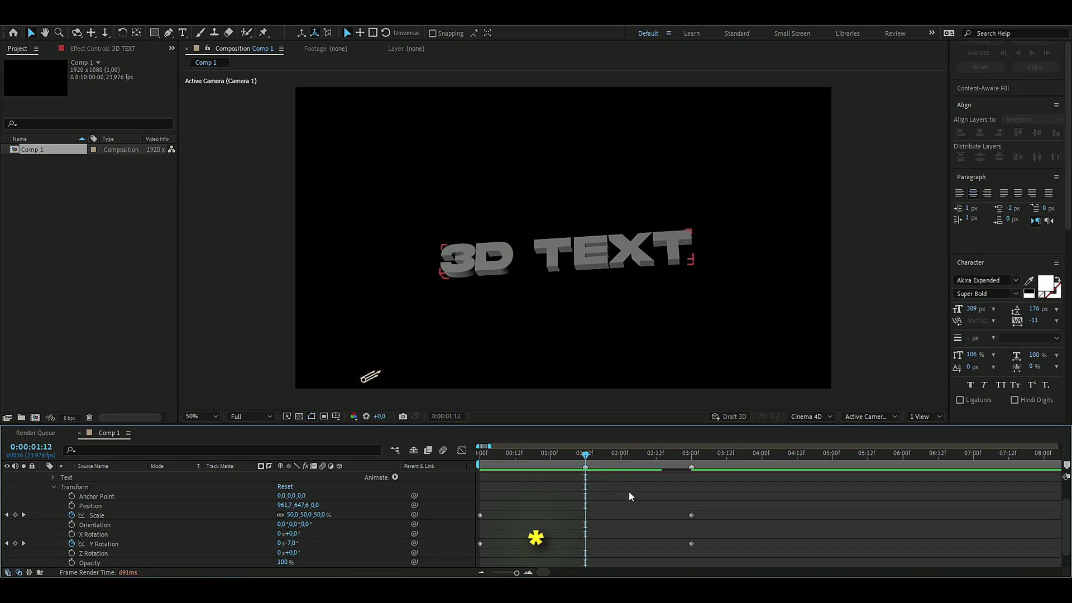
{"action": "left_click_drag", "start_coordinate": [700, 508], "coordinate": [478, 527]}
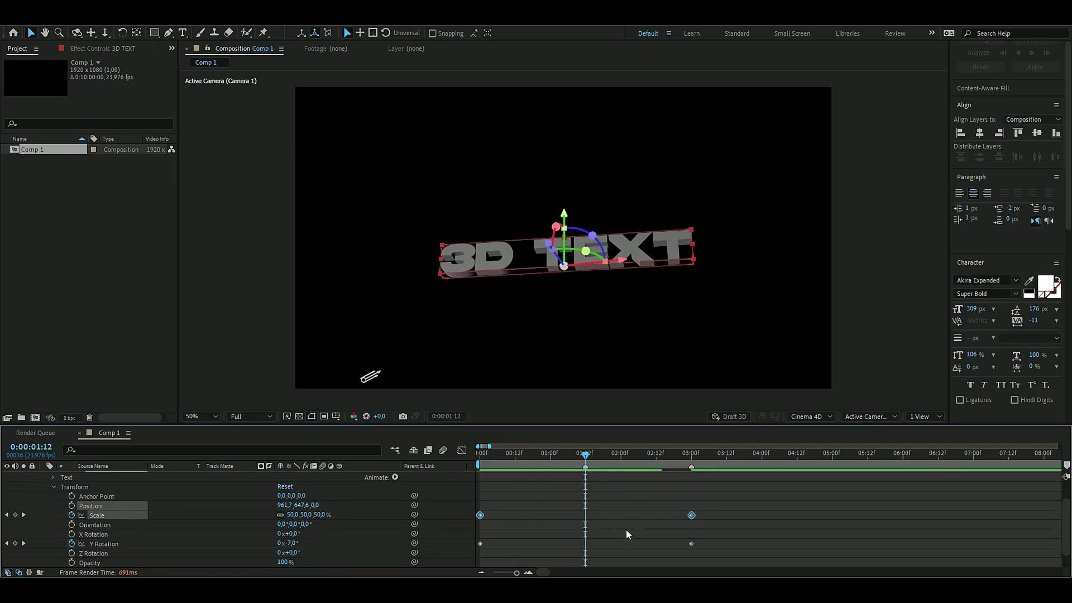
{"action": "key", "text": "F9"}
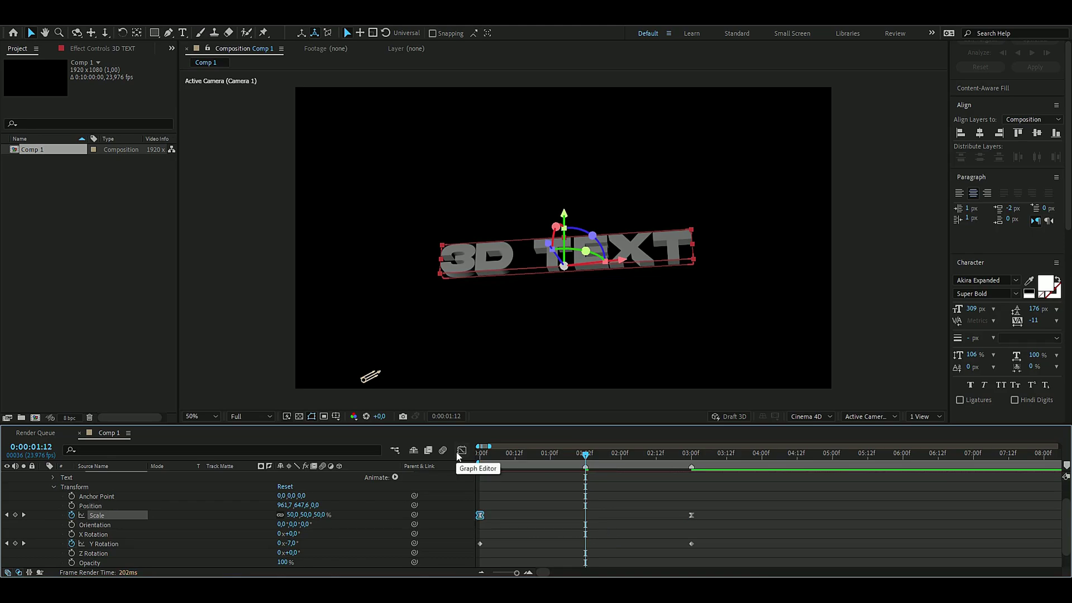
Reshape the Scale curve in the Graph Editor for a steep start and long gradual finish, and preview from the beginning.
{"action": "left_click", "coordinate": [461, 450]}
{"action": "left_click_drag", "start_coordinate": [550, 546], "coordinate": [473, 476]}
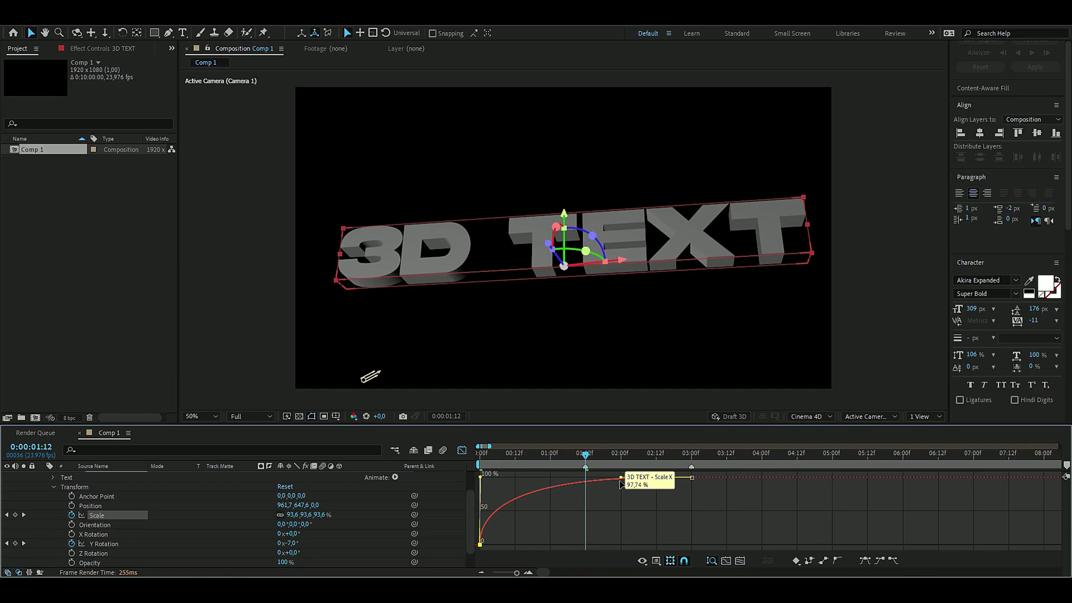
{"action": "left_click_drag", "start_coordinate": [621, 479], "coordinate": [585, 481]}
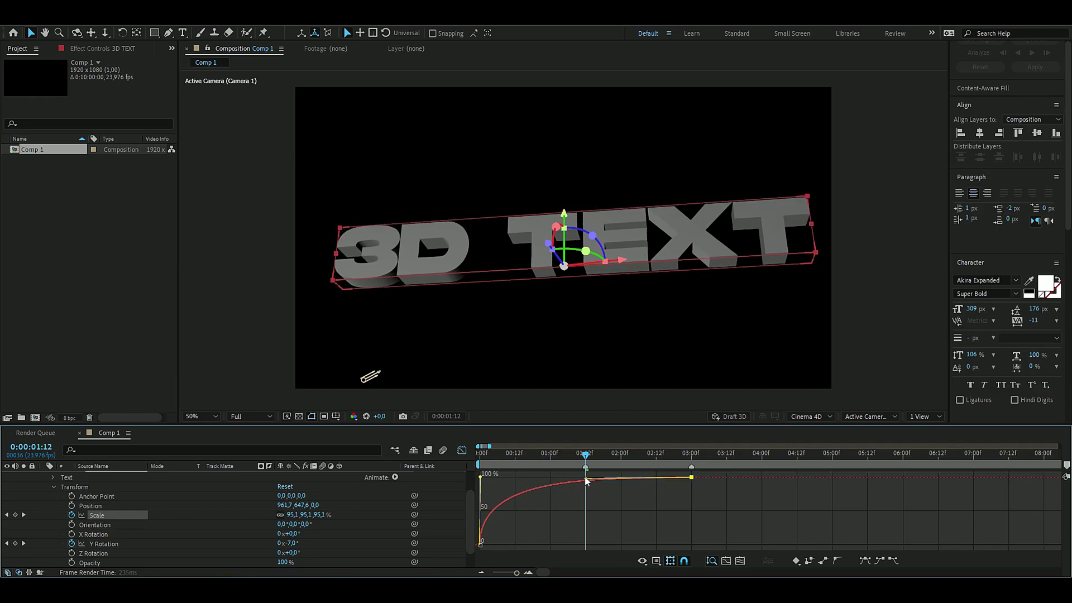
{"action": "left_click", "coordinate": [481, 468]}
{"action": "key", "text": "space"}
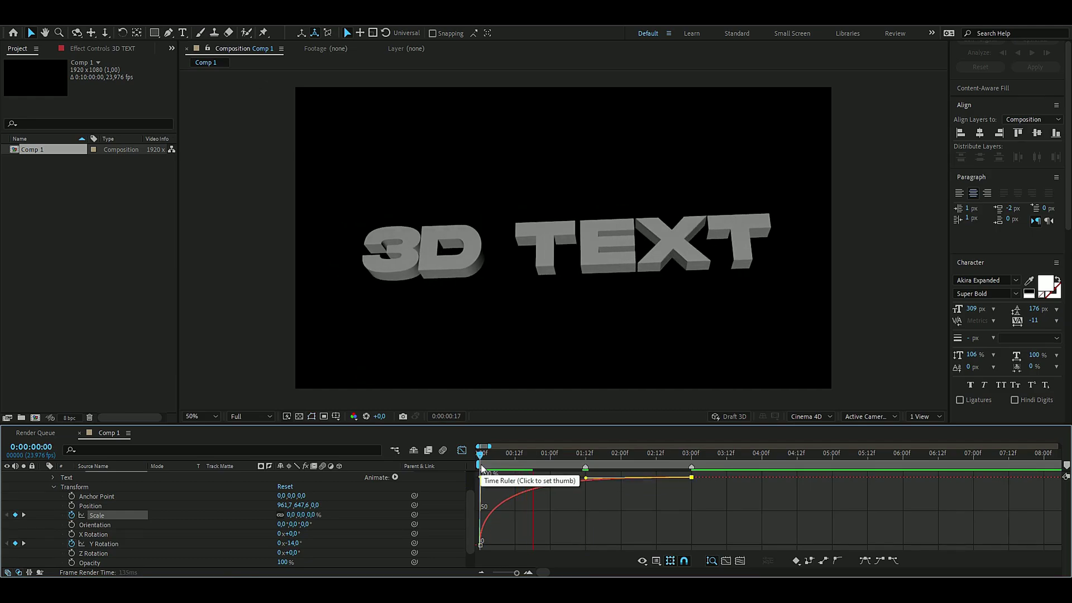
Save the project and return the timeline from the Graph Editor to the collapsed layer view at frame 20.
{"action": "left_click", "coordinate": [462, 451]}
{"action": "left_click_drag", "start_coordinate": [526, 463], "coordinate": [538, 463]}
{"action": "key", "text": "ctrl+s"}
{"action": "key", "text": "u"}
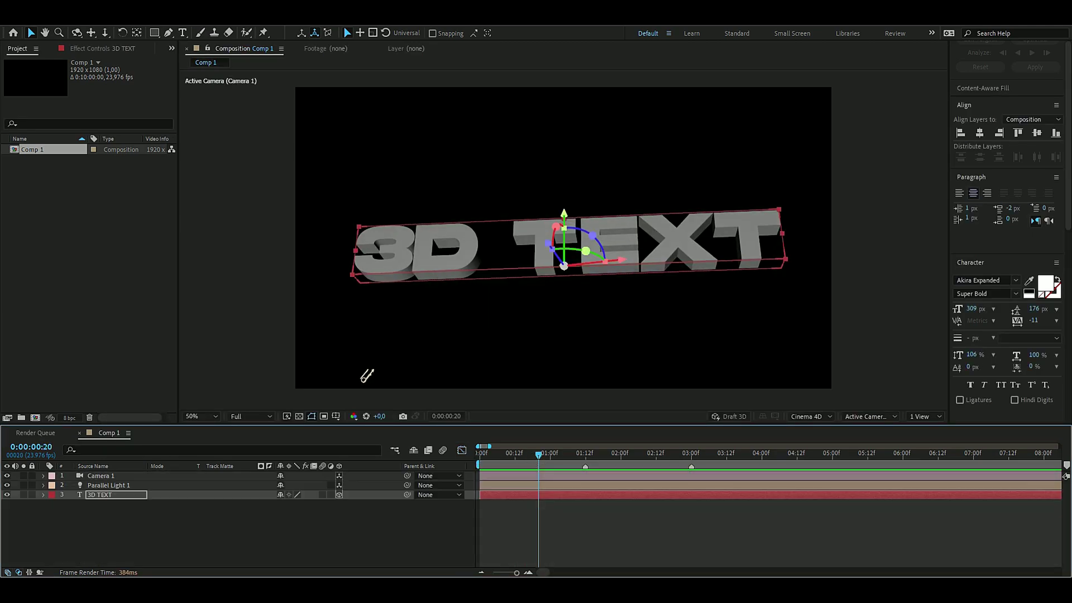
{"action": "left_click", "coordinate": [369, 550]}
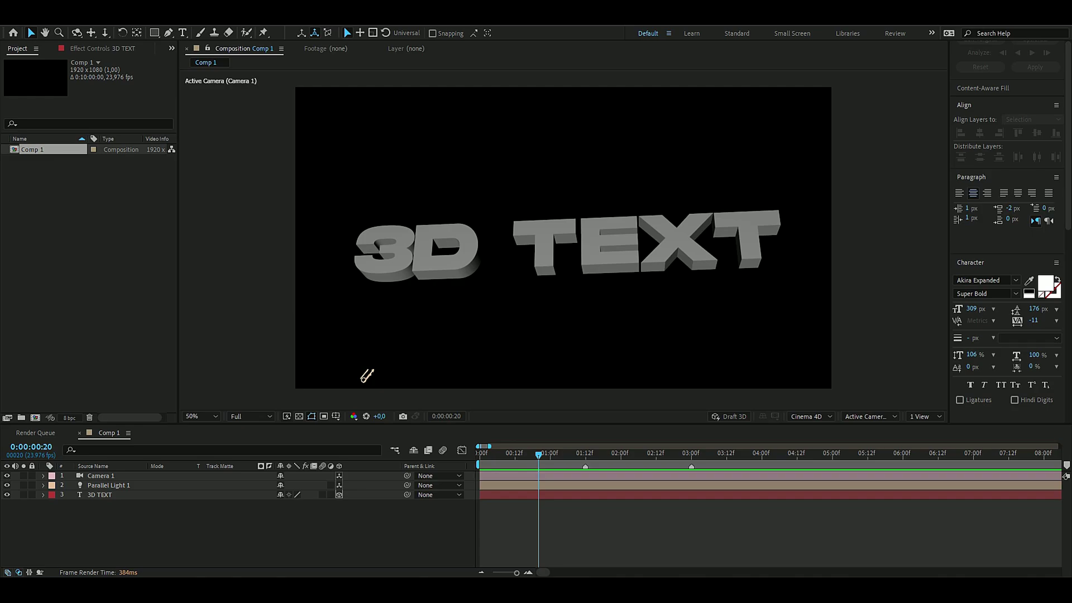
Import the cosmic galaxy nebula JPG into the project and create a composition from it.
{"action": "left_click_drag", "start_coordinate": [951, 216], "coordinate": [59, 232]}
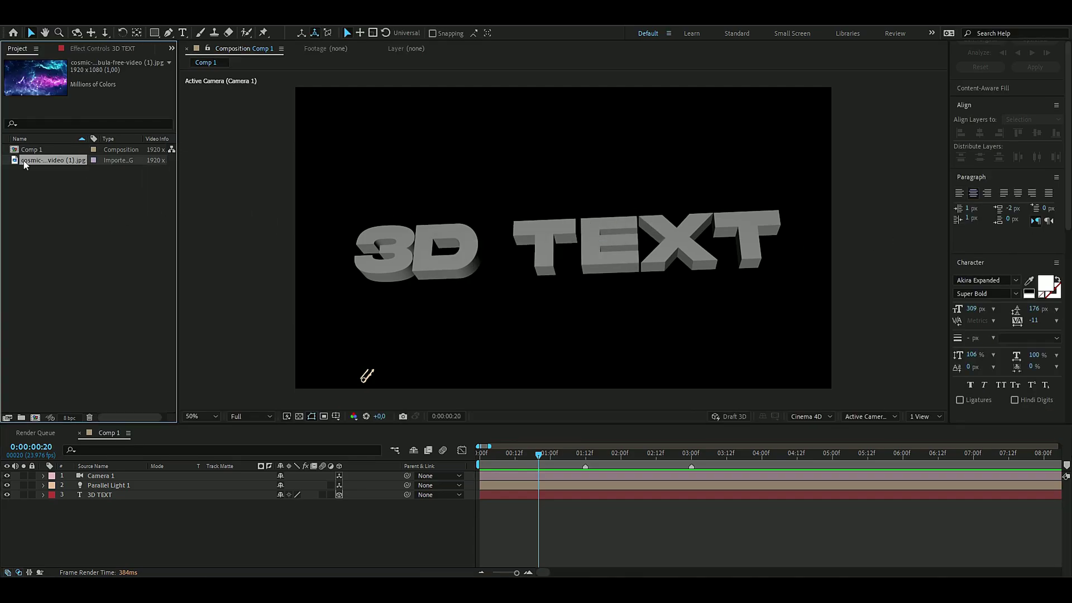
{"action": "left_click_drag", "start_coordinate": [30, 160], "coordinate": [7, 177]}
{"action": "left_click_drag", "start_coordinate": [38, 189], "coordinate": [35, 420]}
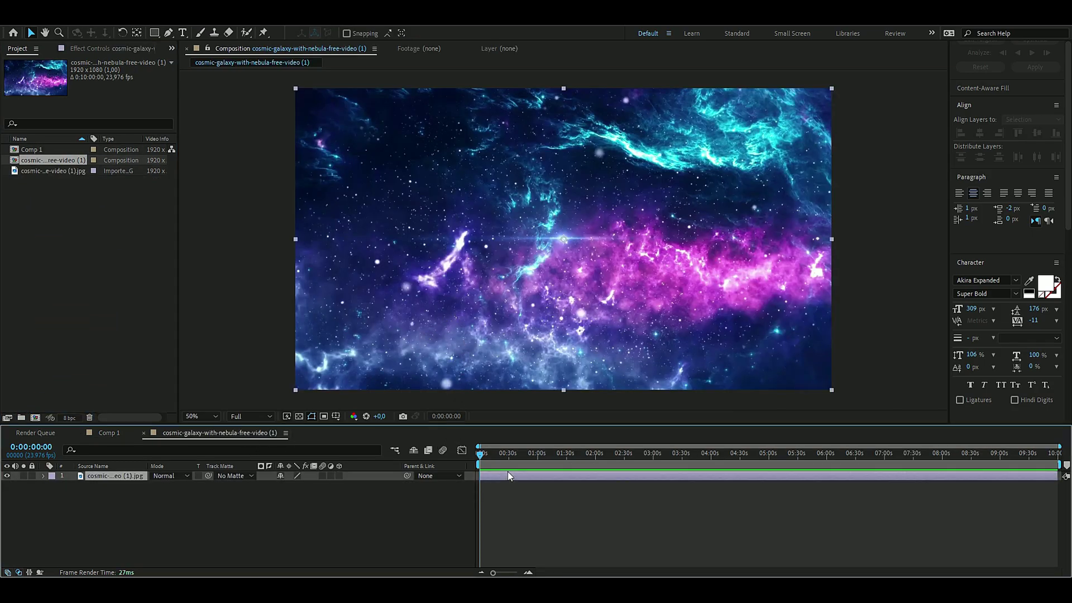
Set the nebula image layer's Scale to 30%.
{"action": "key", "text": "s"}
{"action": "left_click", "coordinate": [296, 485]}
{"action": "key", "text": "Return"}
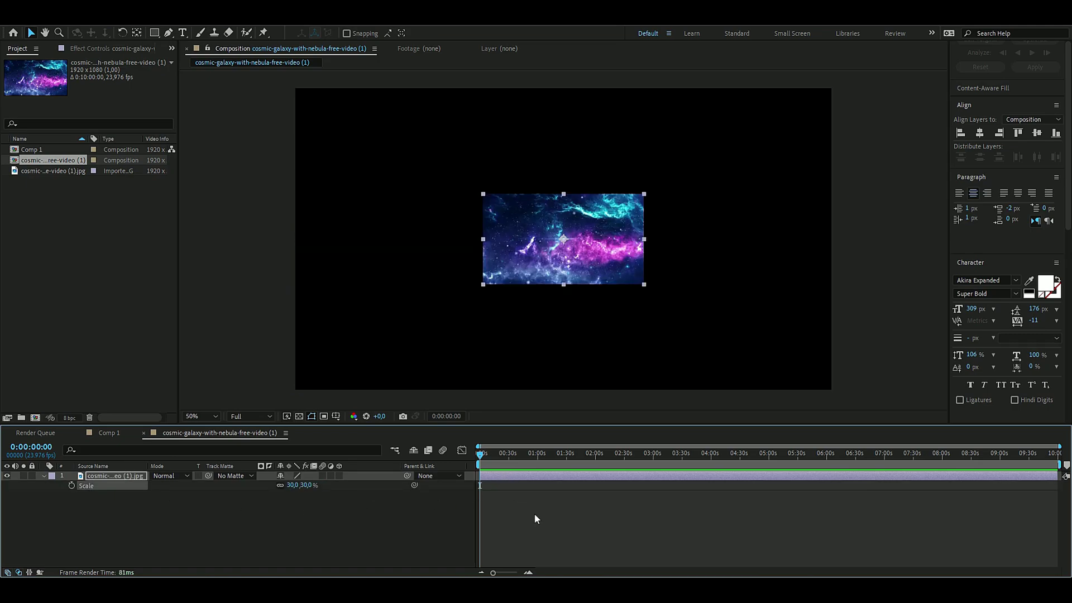
Add Motion Tile with Mirror Edges to the nebula layer and set both Output Height and Output Width to 1000.
{"action": "key", "text": "ctrl+space"}
{"action": "type", "text": "motio"}
{"action": "left_click", "coordinate": [517, 479]}
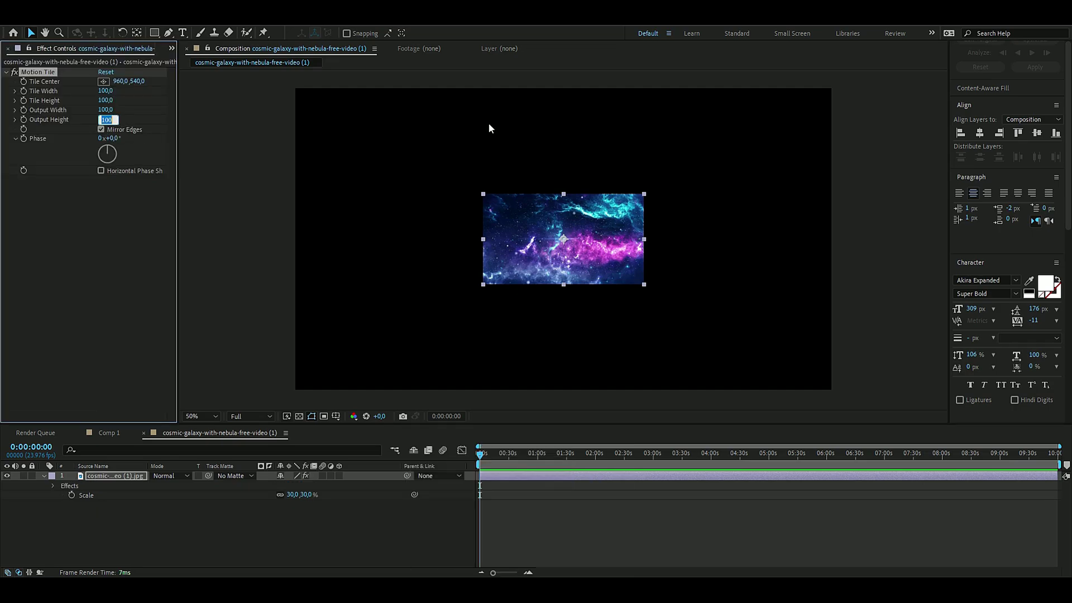
{"action": "type", "text": "1000"}
{"action": "left_click", "coordinate": [106, 110]}
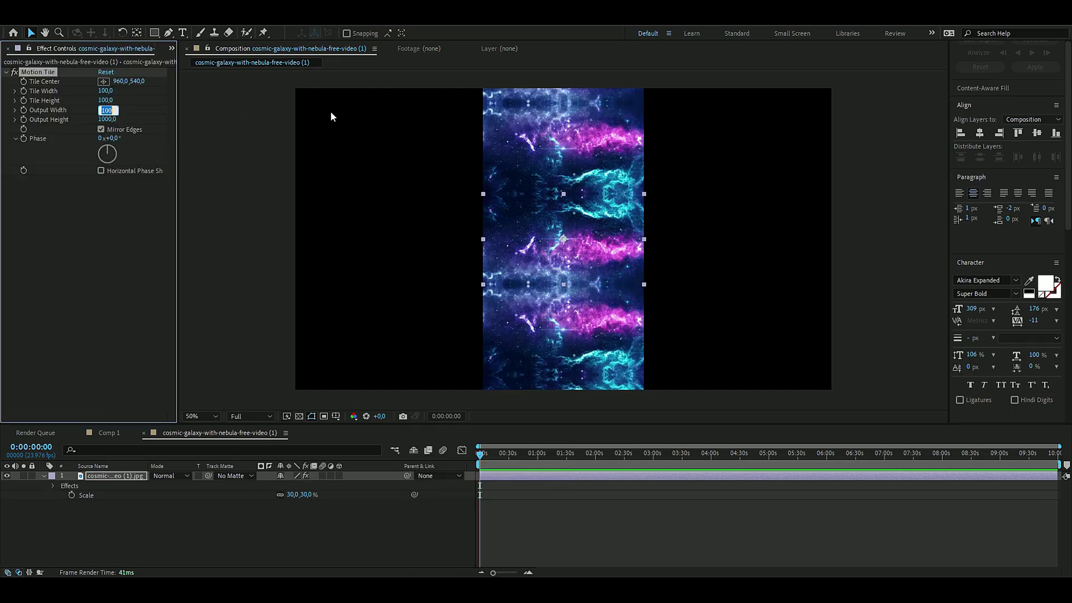
{"action": "key", "text": "BackSpace"}
{"action": "key", "text": "Return"}
{"action": "left_click", "coordinate": [237, 293]}
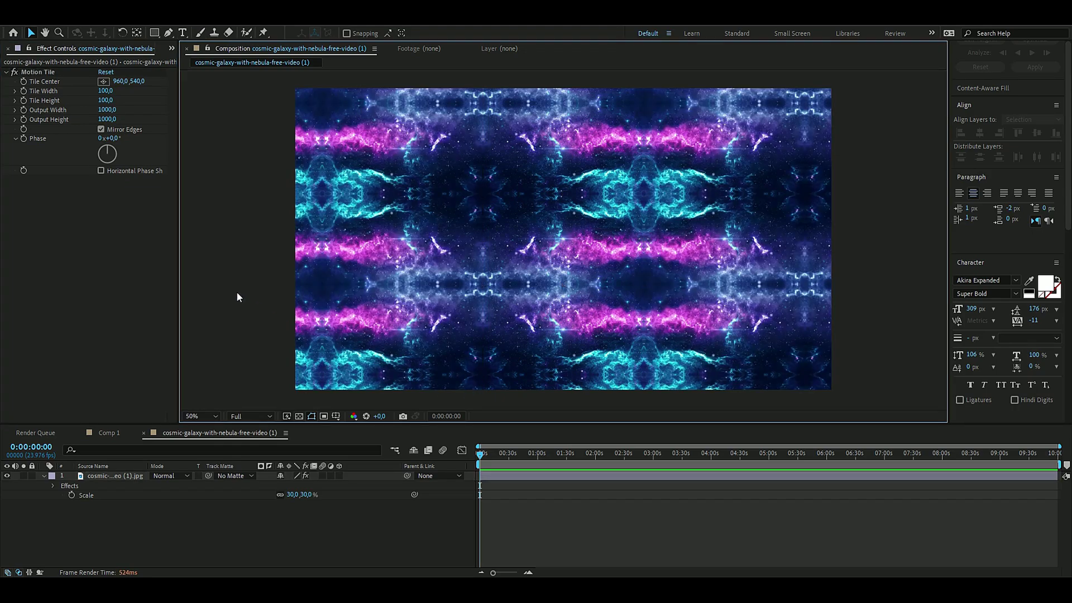
Animate the Motion Tile's Tile Center horizontally from 960, 540 at 0 seconds to a keyframe at 10 seconds and scrub the result.
{"action": "left_click", "coordinate": [24, 81]}
{"action": "scroll", "coordinate": [518, 480], "scroll_direction": "up", "scroll_amount": 5}
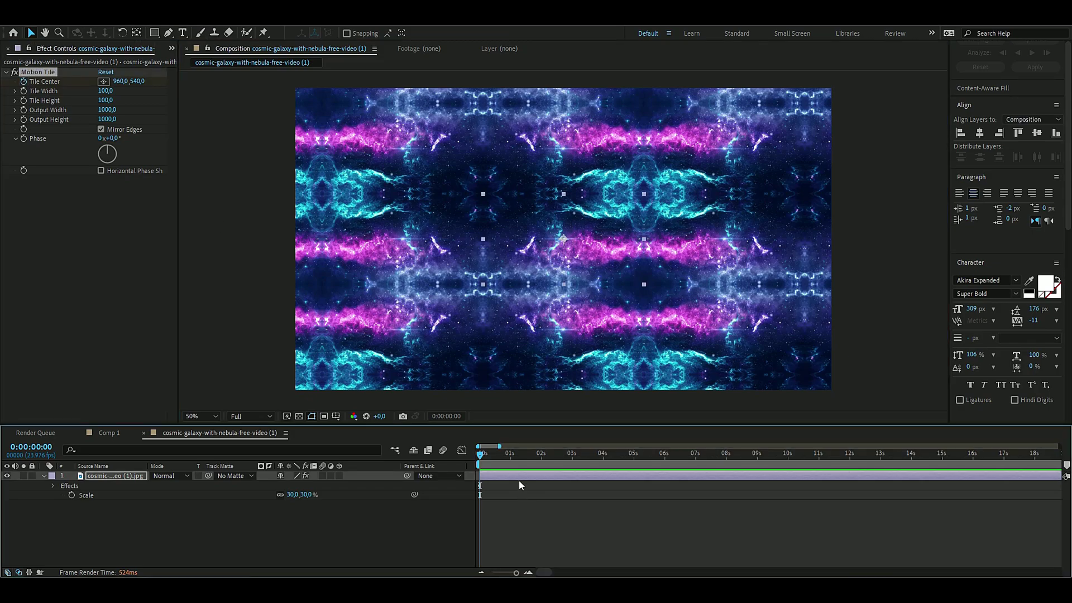
{"action": "left_click_drag", "start_coordinate": [480, 455], "coordinate": [788, 479]}
{"action": "key", "text": "semicolon"}
{"action": "left_click_drag", "start_coordinate": [120, 81], "coordinate": [665, 110]}
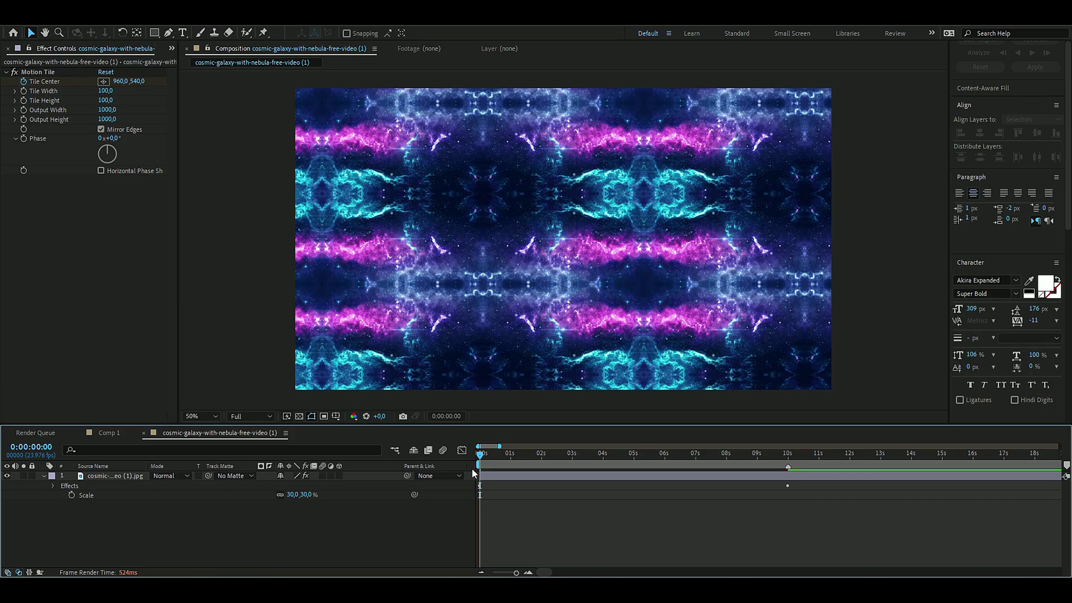
{"action": "left_click_drag", "start_coordinate": [497, 453], "coordinate": [602, 454]}
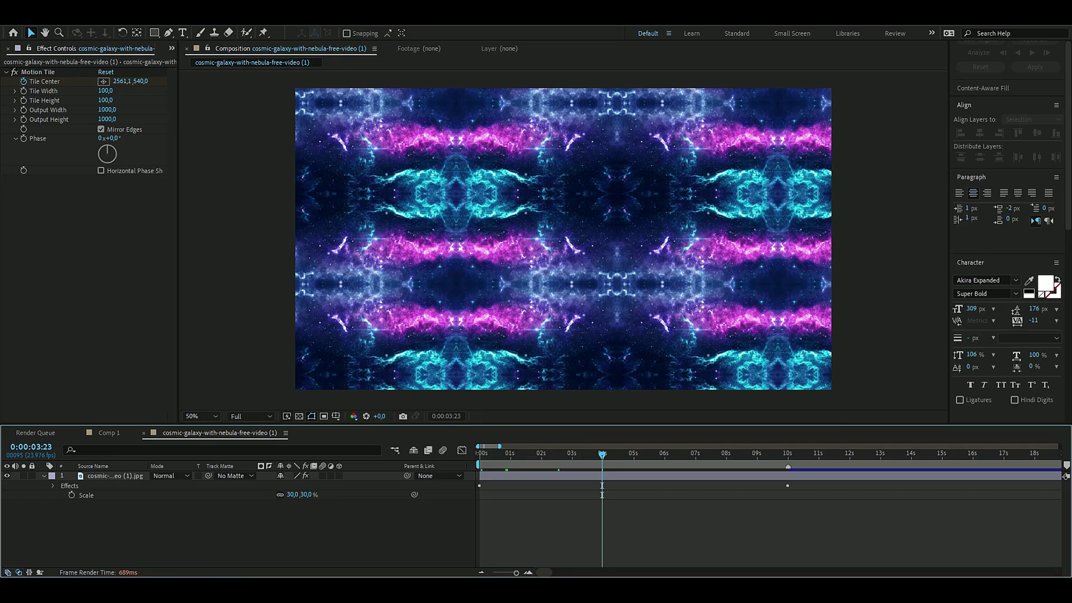
Add the nebula composition to Comp 1 as the lowest layer, beneath 3D TEXT.
{"action": "left_click", "coordinate": [109, 433]}
{"action": "left_click", "coordinate": [18, 49]}
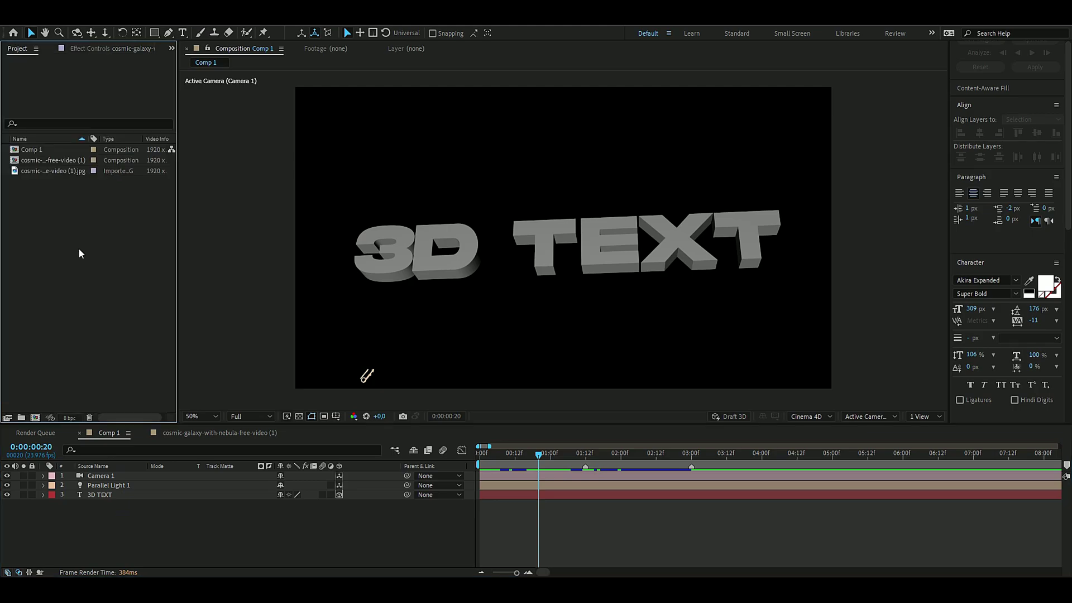
{"action": "left_click", "coordinate": [48, 160]}
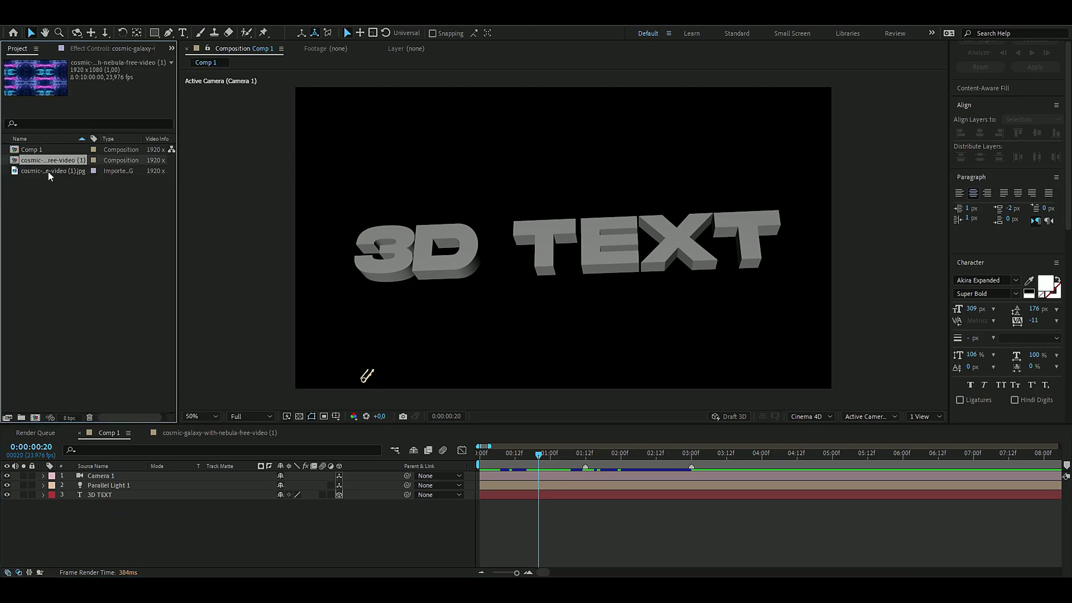
{"action": "left_click_drag", "start_coordinate": [37, 159], "coordinate": [163, 513]}
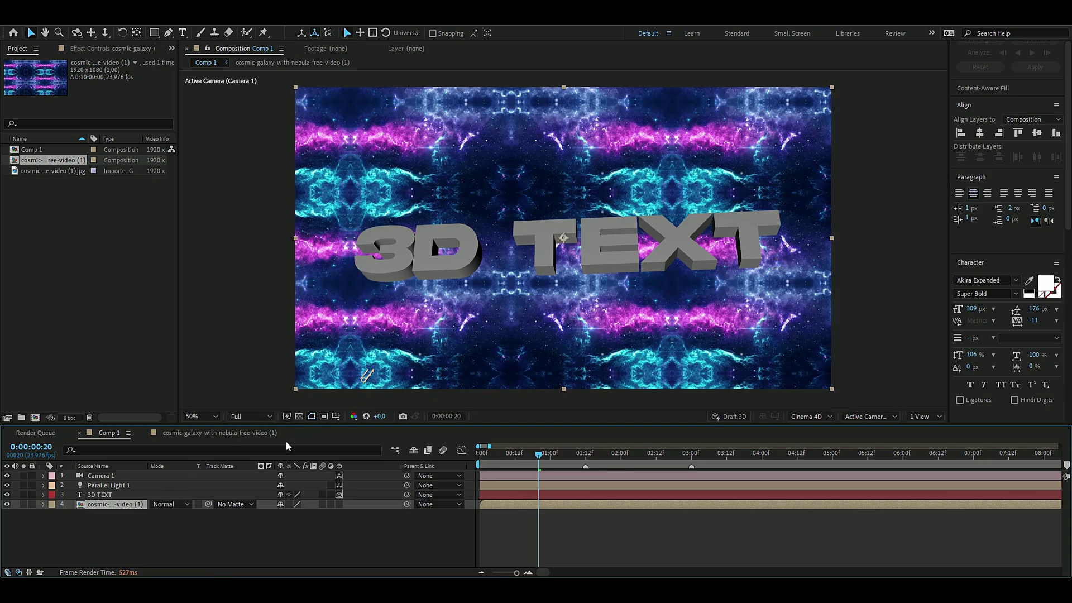
Turn the nebula layer in Comp 1 into an Environment Layer.
{"action": "left_click", "coordinate": [121, 513]}
{"action": "left_click", "coordinate": [108, 504]}
{"action": "right_click", "coordinate": [108, 504]}
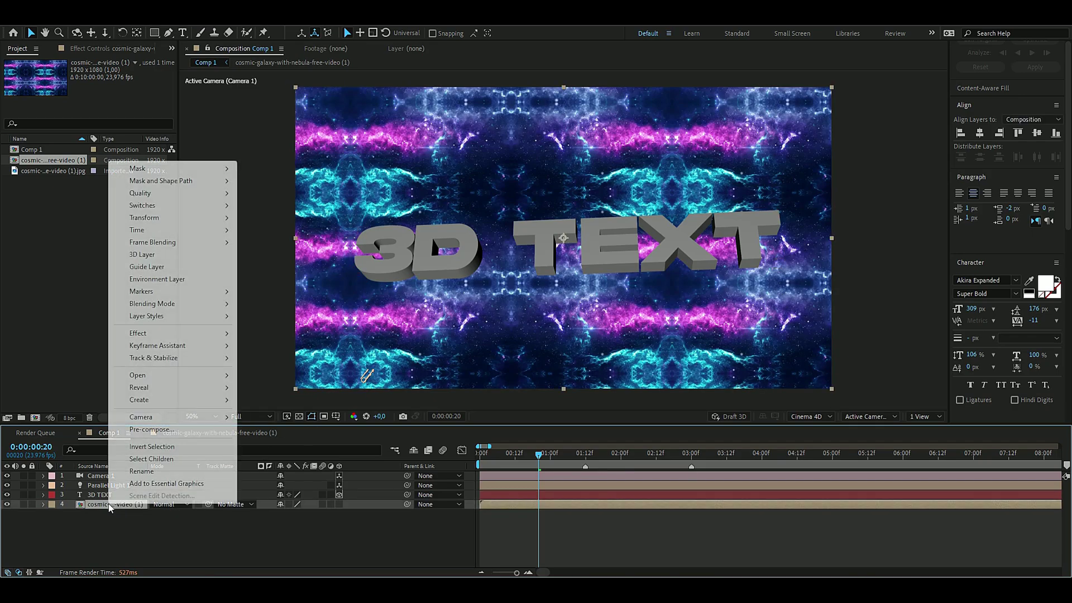
{"action": "left_click", "coordinate": [163, 279]}
Raise the Reflection Intensity in the 3D TEXT layer's material options so the letters reflect the nebula.
{"action": "left_click", "coordinate": [47, 496]}
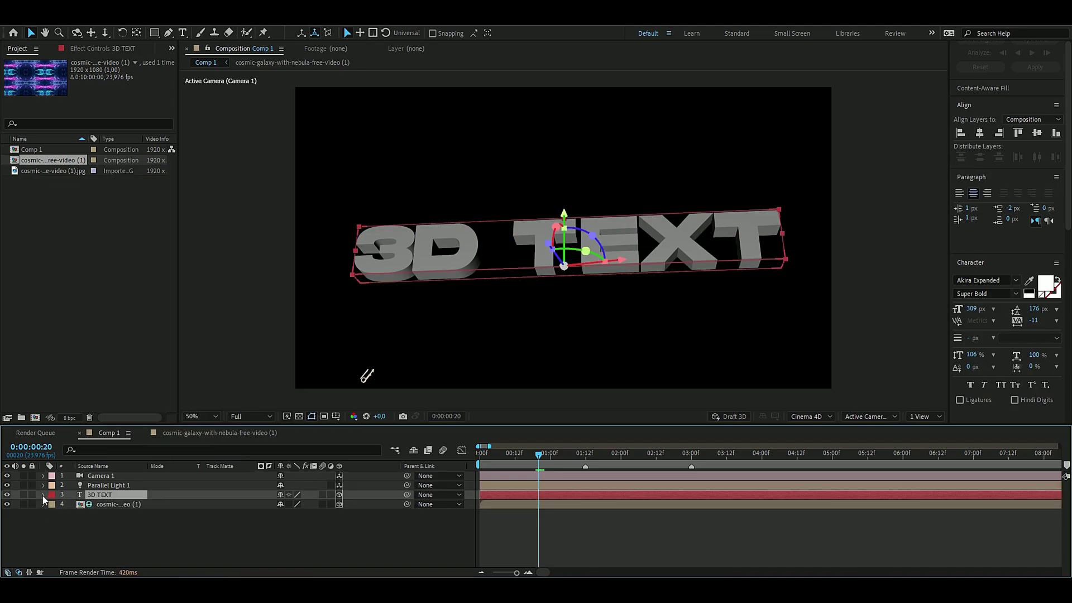
{"action": "left_click", "coordinate": [43, 495]}
{"action": "left_click", "coordinate": [53, 550]}
{"action": "scroll", "coordinate": [53, 550], "scroll_direction": "down", "scroll_amount": 2}
{"action": "scroll", "coordinate": [134, 544], "scroll_direction": "down", "scroll_amount": 1}
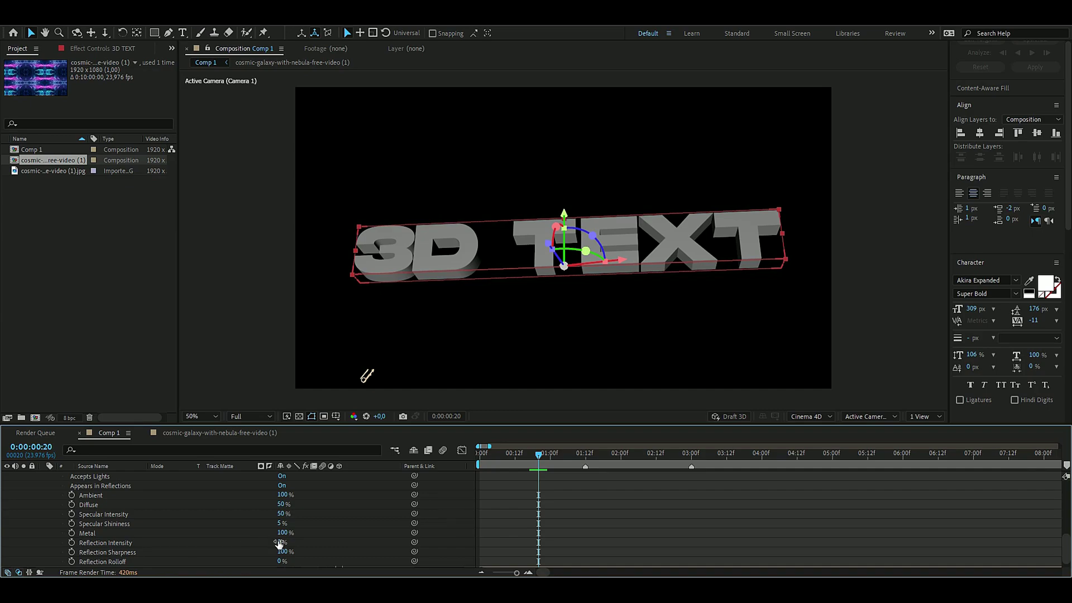
{"action": "left_click_drag", "start_coordinate": [279, 543], "coordinate": [437, 545]}
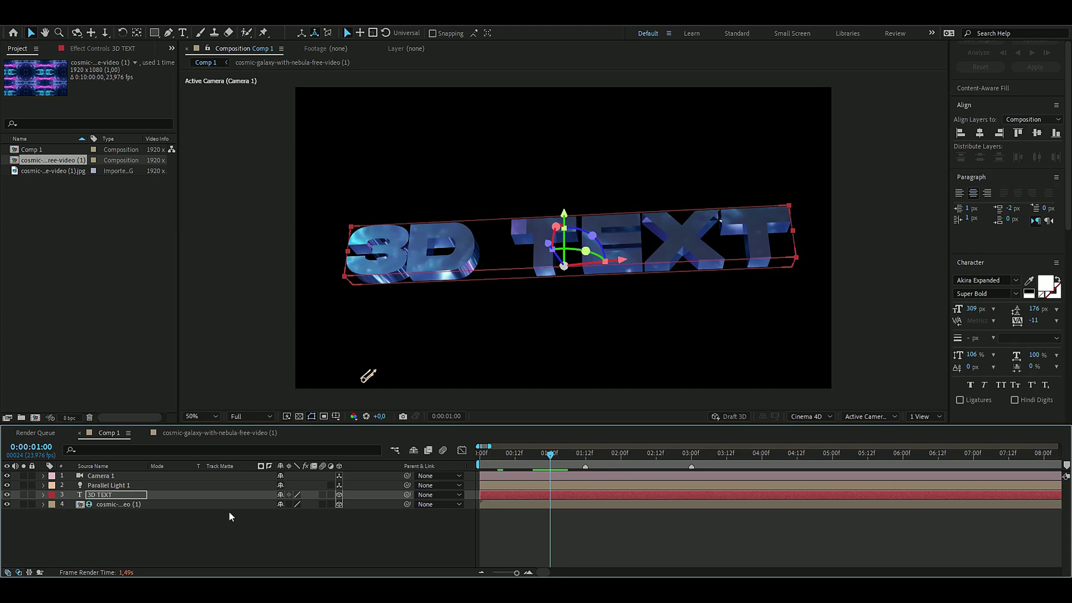
Create an adjustment layer above all layers in Comp 1 and apply the Glow effect to it.
{"action": "key", "text": "ctrl+alt+y"}
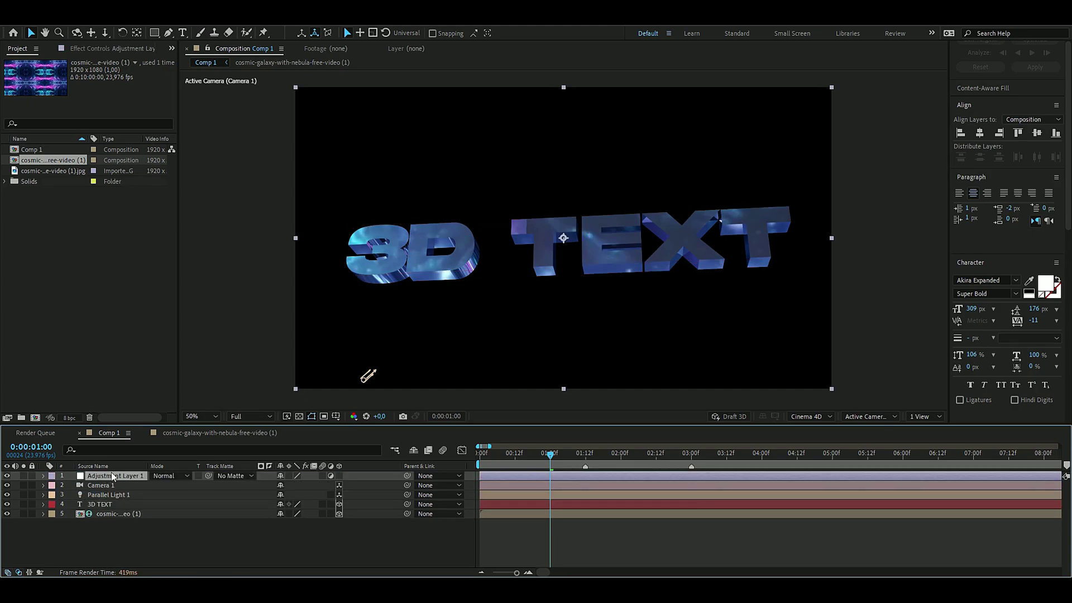
{"action": "key", "text": "ctrl+space"}
{"action": "type", "text": "glow"}
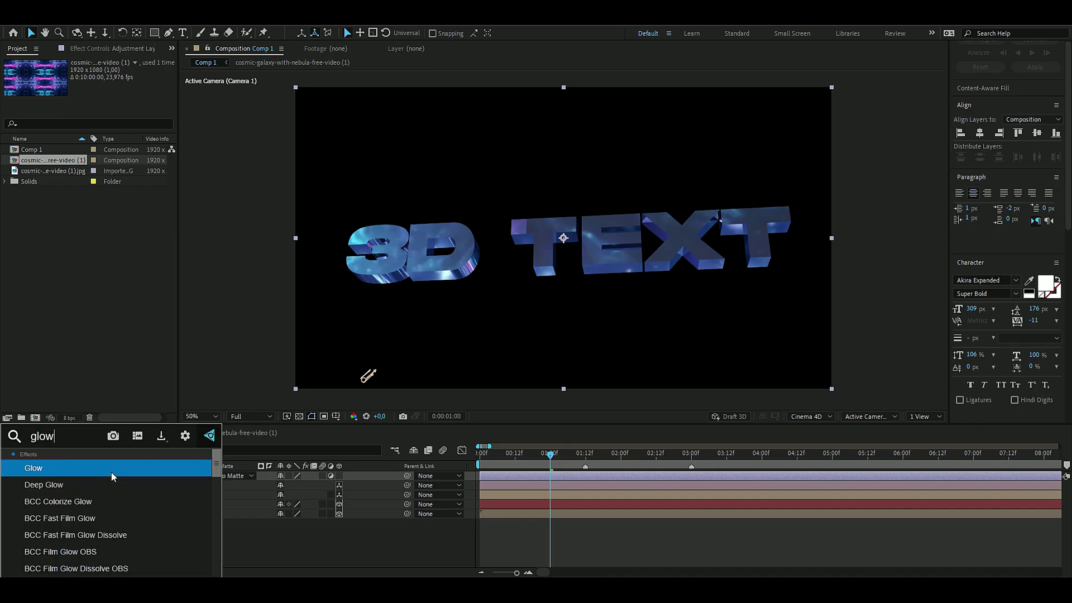
{"action": "key", "text": "Return"}
Set the Glow's Threshold to 30%, Radius to 29 and Intensity to 0.5.
{"action": "left_click", "coordinate": [105, 90]}
{"action": "key", "text": "BackSpace"}
{"action": "type", "text": "30"}
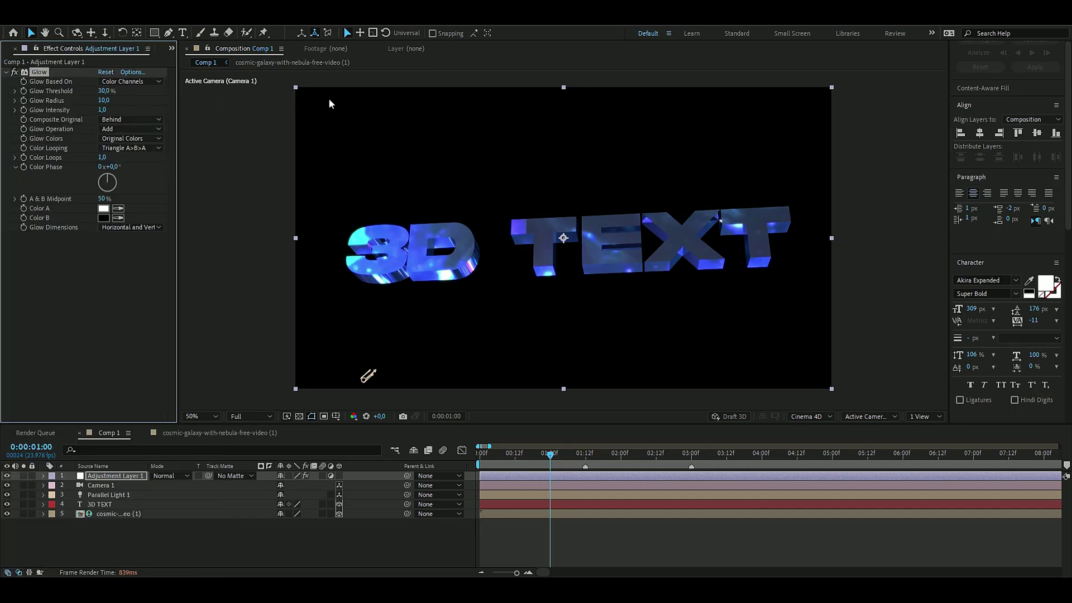
{"action": "key", "text": "Tab"}
{"action": "type", "text": "2"}
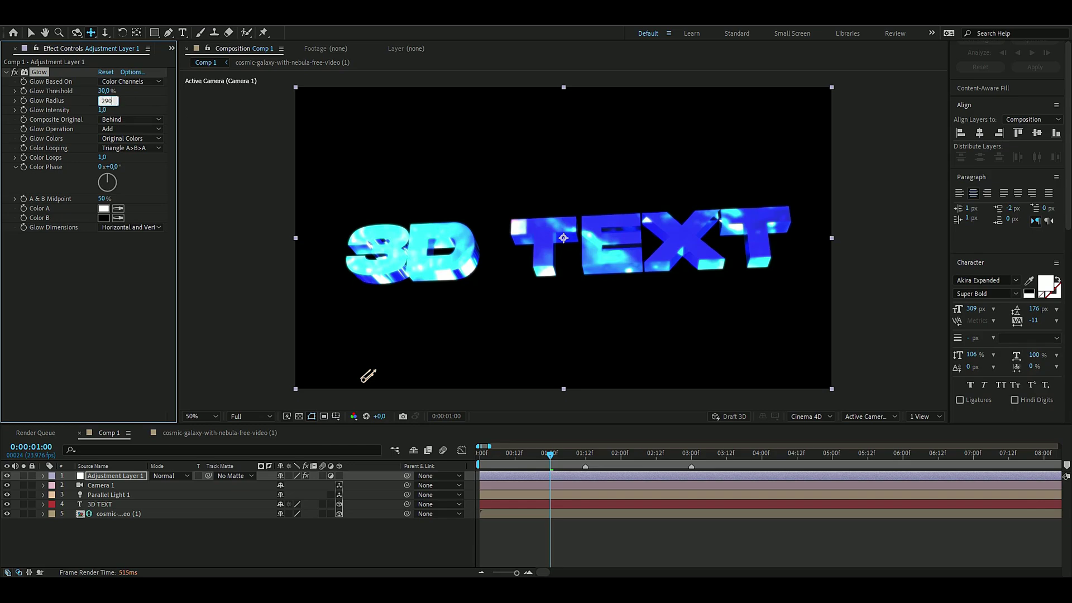
{"action": "type", "text": "9"}
{"action": "key", "text": "Tab"}
{"action": "type", "text": "0"}
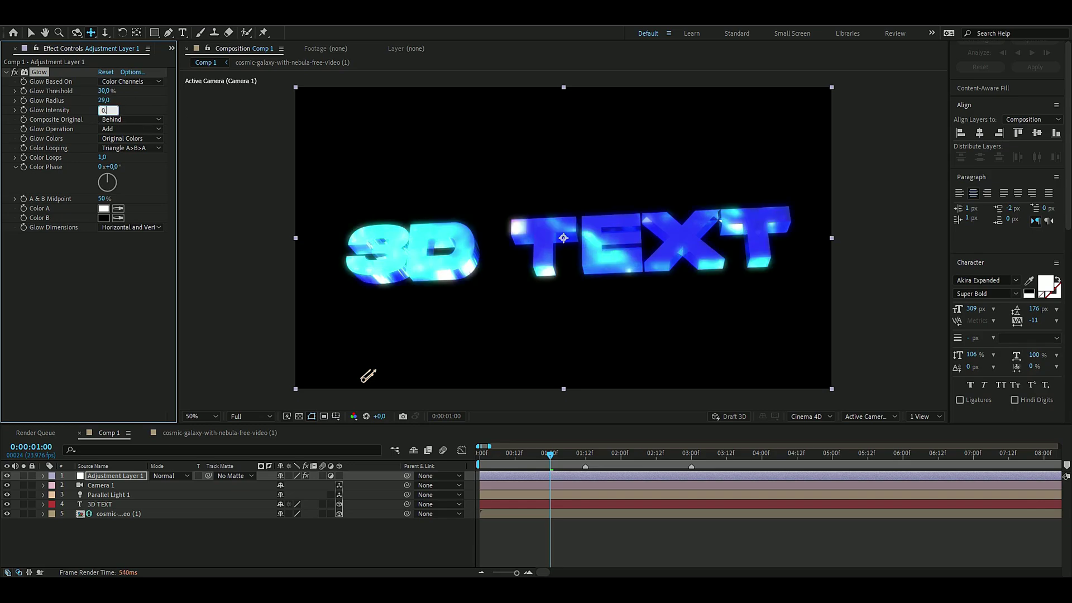
Duplicate the Glow effect and set the copy's Radius to 292 and Intensity to 0.3.
{"action": "left_click", "coordinate": [42, 71]}
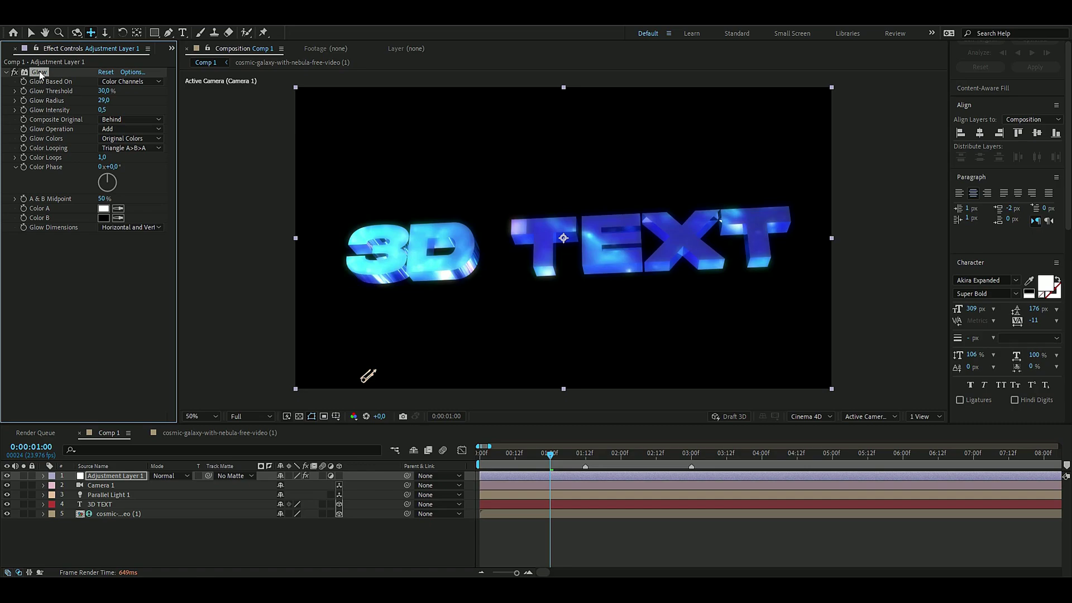
{"action": "key", "text": "ctrl+d"}
{"action": "left_click", "coordinate": [104, 265]}
{"action": "type", "text": "29"}
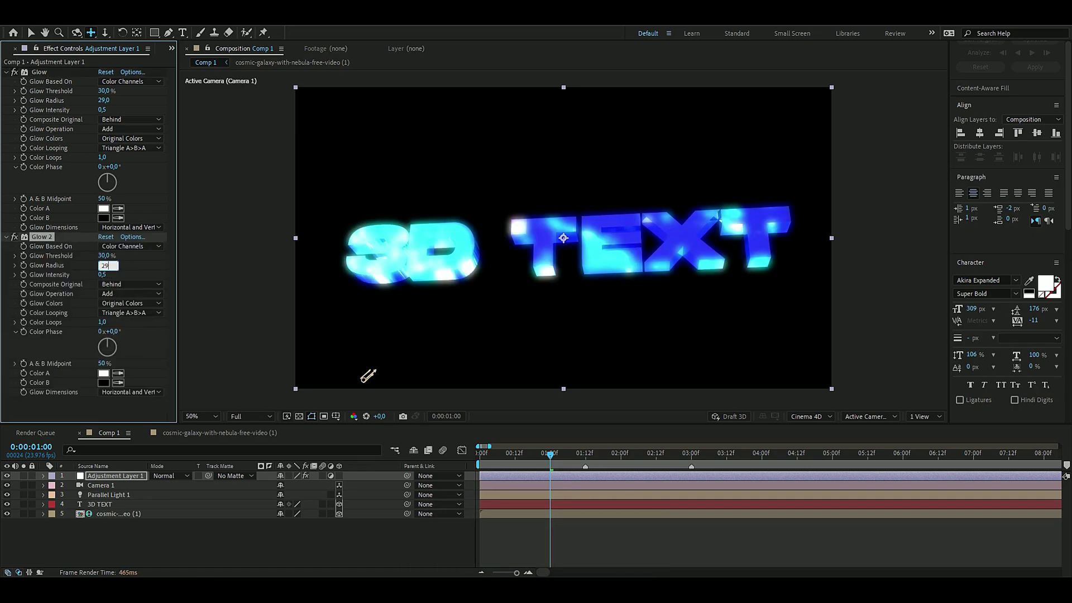
{"action": "type", "text": "2"}
{"action": "key", "text": "Tab"}
{"action": "type", "text": "0,3"}
{"action": "key", "text": "Return"}
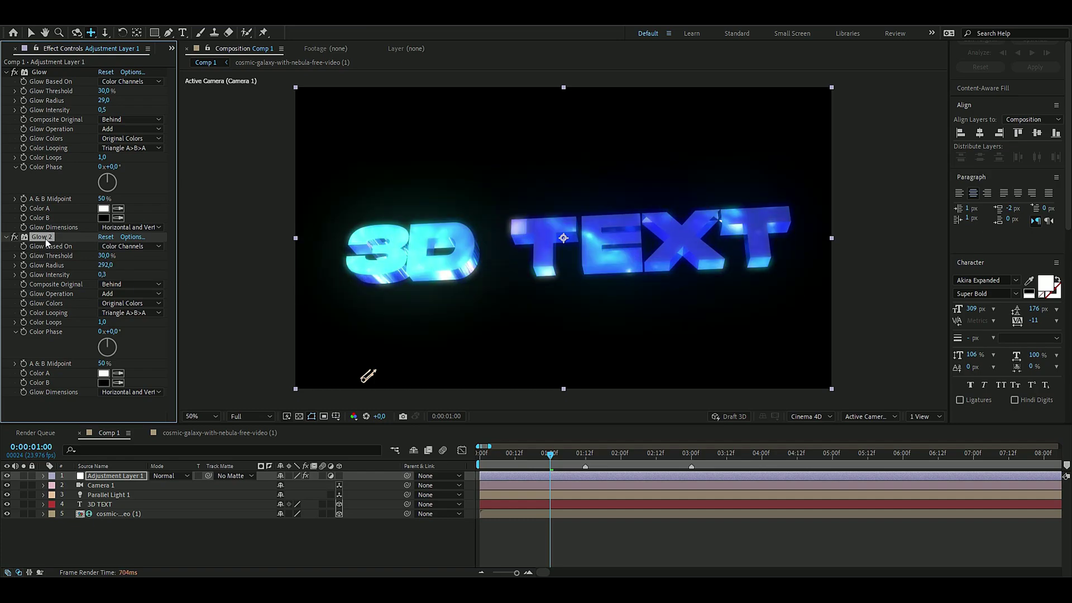
Duplicate Glow 2 and set the new copy's Glow Radius to 619.
{"action": "key", "text": "ctrl+d"}
{"action": "left_click", "coordinate": [105, 290]}
{"action": "key", "text": "BackSpace"}
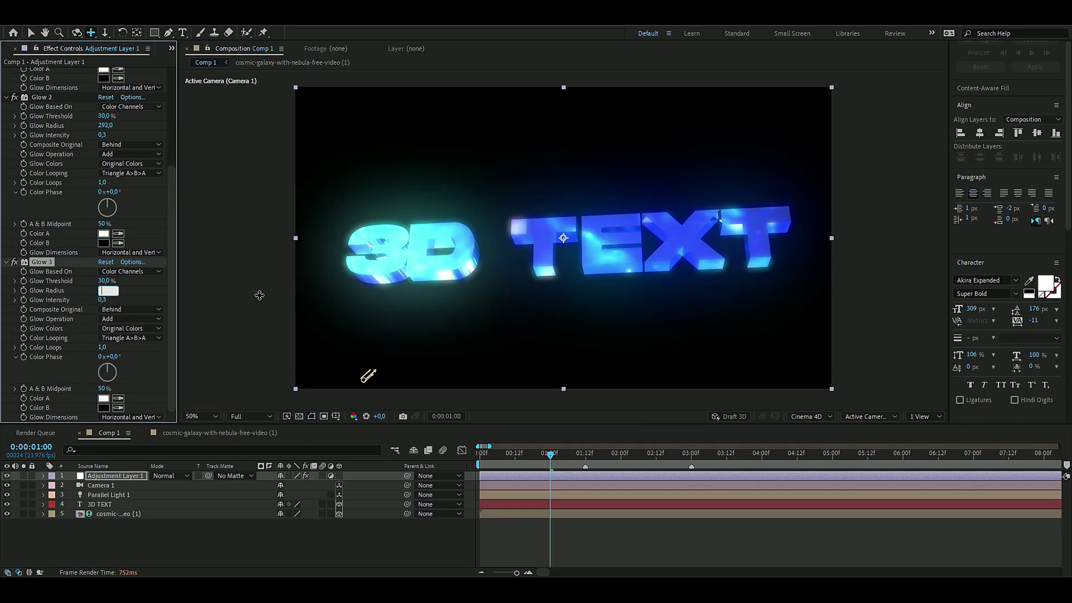
{"action": "type", "text": "619,0"}
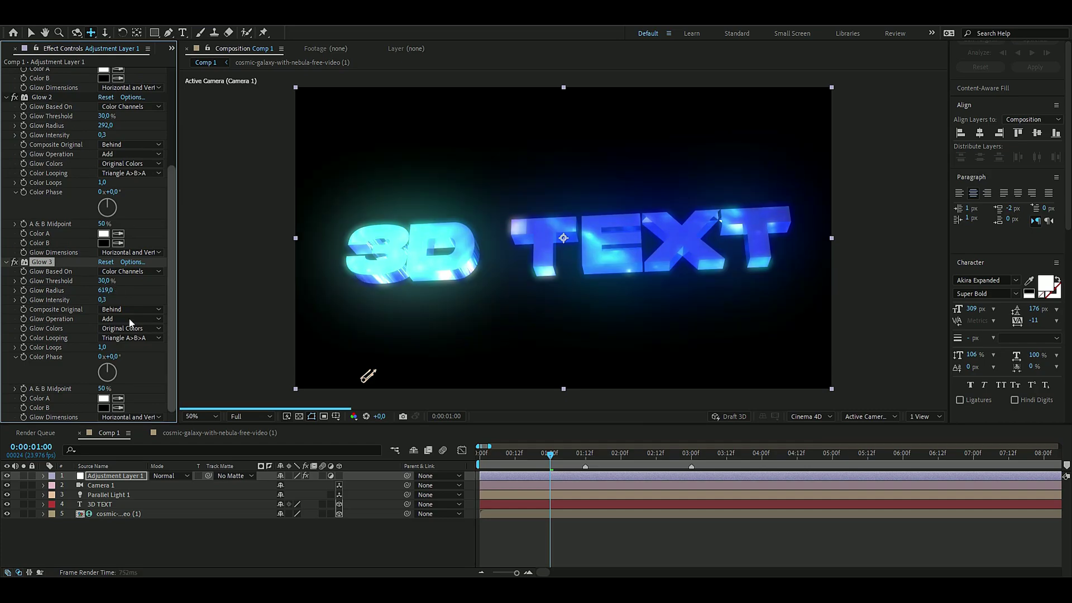
Set the Glow Intensity of the third Glow effect on the adjustment layer to 0.1.
{"action": "left_click", "coordinate": [104, 300]}
{"action": "type", "text": "0.1"}
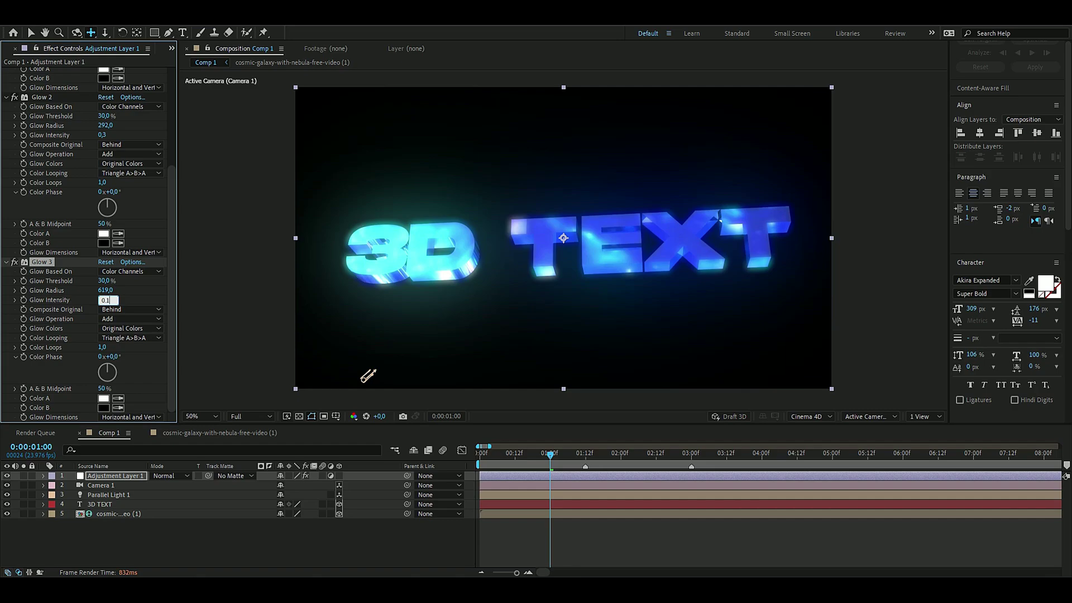
{"action": "left_click", "coordinate": [351, 328]}
Switch to the Selection tool, preview the glowing text at 0:00:01:03 and deselect everything.
{"action": "key", "text": "v"}
{"action": "scroll", "coordinate": [732, 259], "scroll_direction": "down", "scroll_amount": 1}
{"action": "scroll", "coordinate": [735, 260], "scroll_direction": "up", "scroll_amount": 1}
{"action": "mouse_move", "coordinate": [551, 455]}
{"action": "left_mouse_down"}
{"action": "mouse_move", "coordinate": [639, 454]}
{"action": "mouse_move", "coordinate": [559, 454]}
{"action": "left_mouse_up"}
{"action": "left_click", "coordinate": [351, 284]}
{"action": "left_click", "coordinate": [252, 357]}
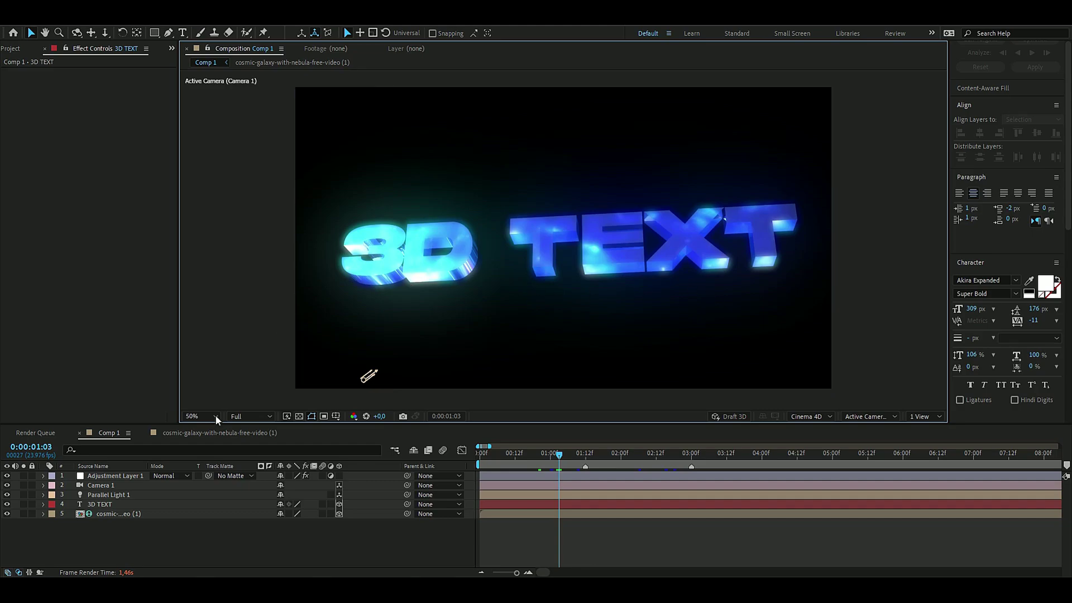
Set the Bevel Style in the 3D TEXT layer's Geometry Options to Convex.
{"action": "left_click", "coordinate": [93, 503]}
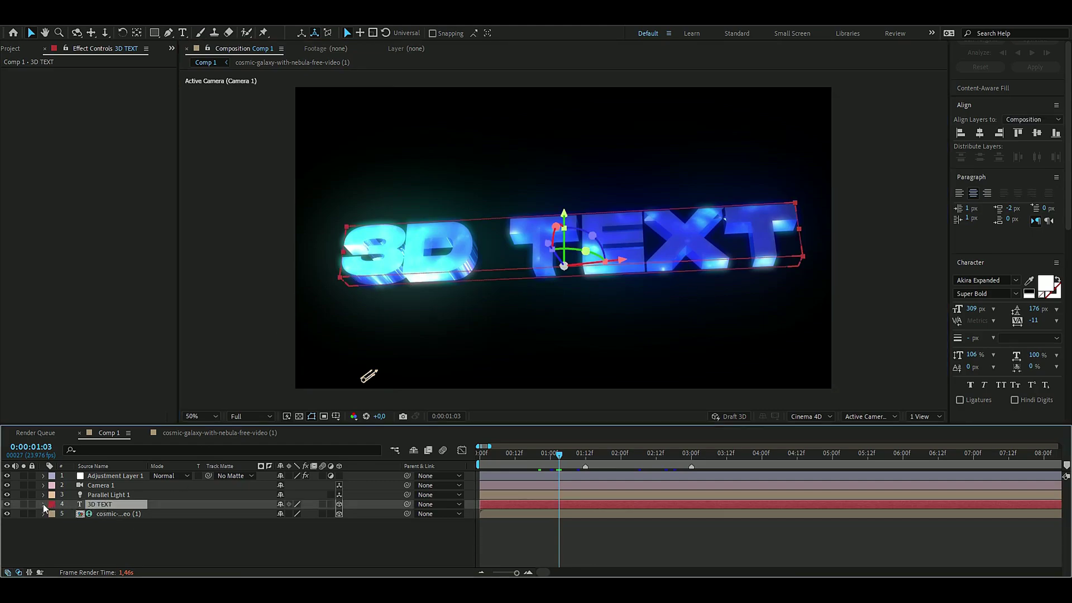
{"action": "left_click", "coordinate": [43, 504]}
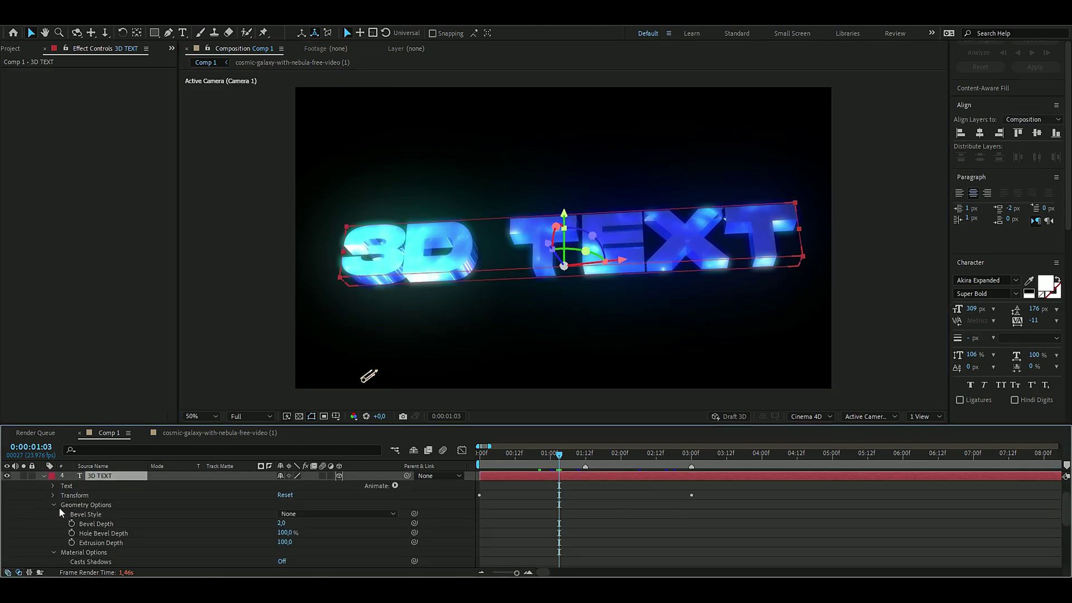
{"action": "left_click", "coordinate": [308, 513]}
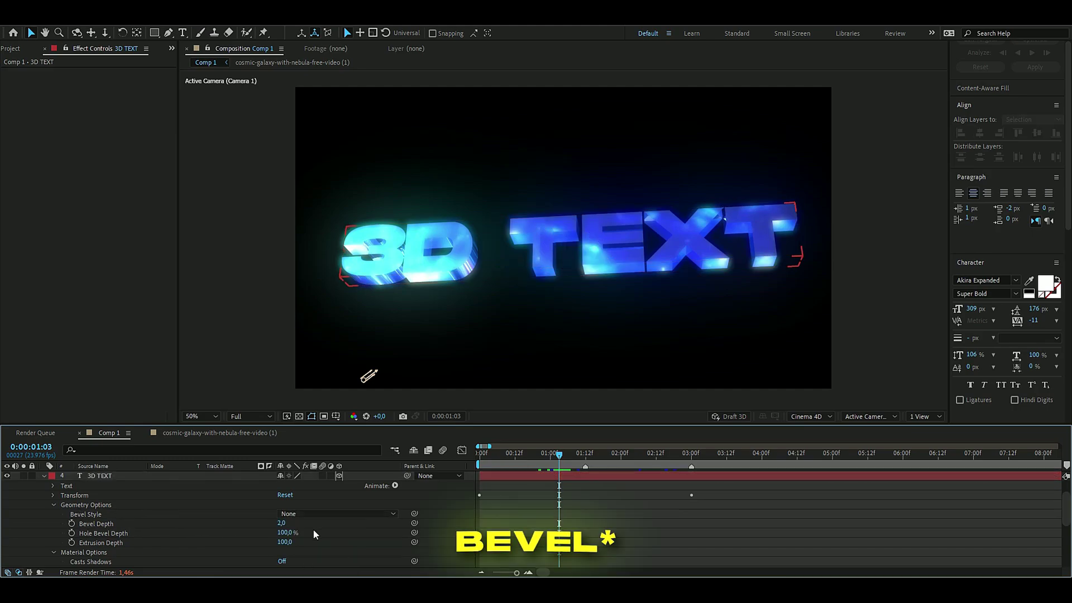
{"action": "left_click", "coordinate": [307, 514]}
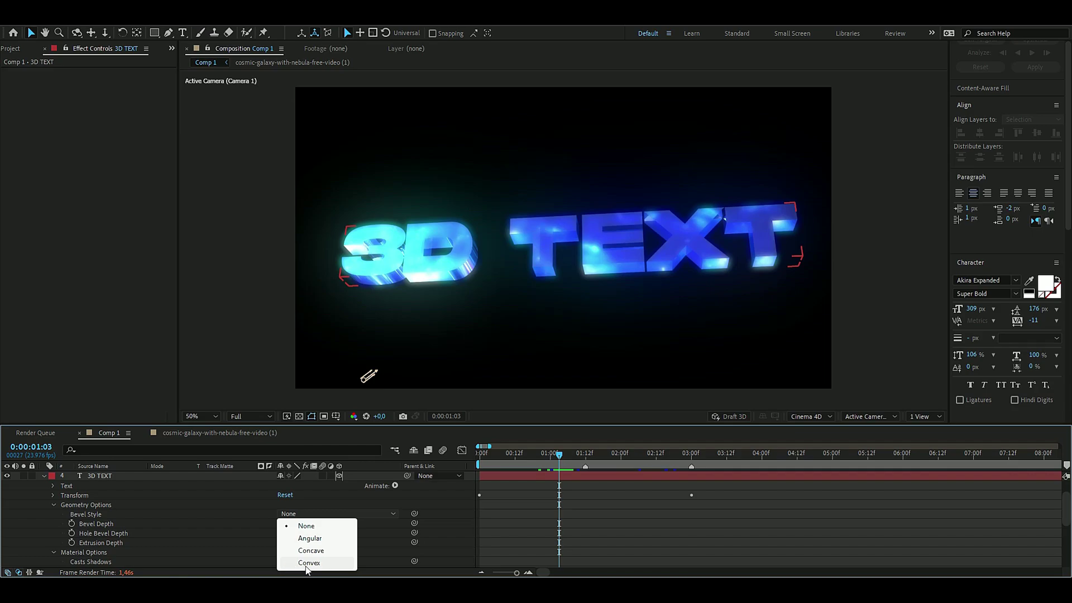
{"action": "left_click", "coordinate": [313, 564]}
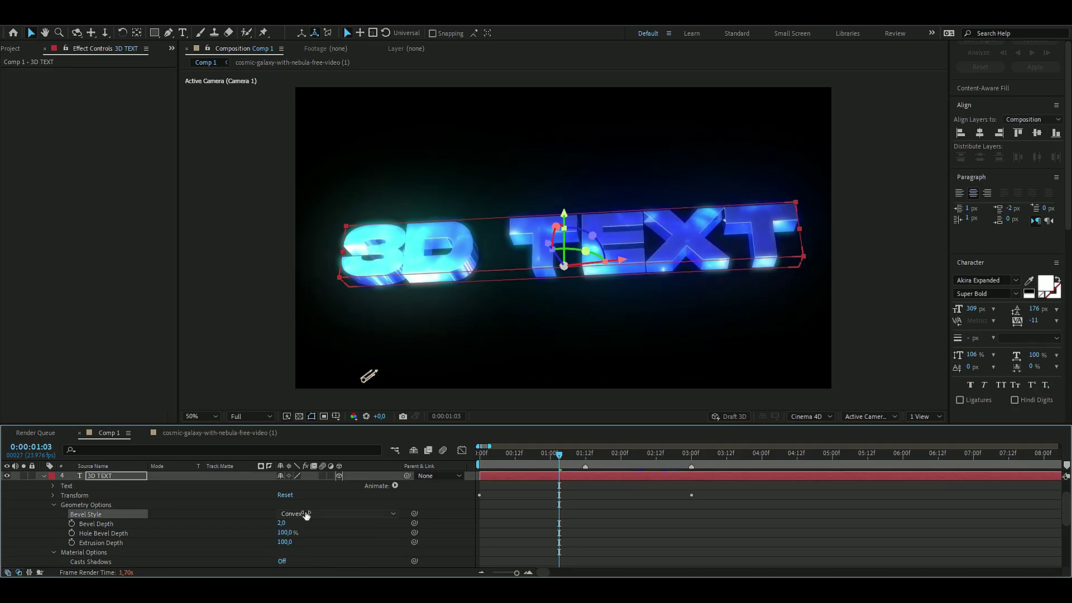
Deselect the text layer and preview the bevelled title further along the animation, at 0:00:01:22.
{"action": "left_click", "coordinate": [253, 342]}
{"action": "left_click_drag", "start_coordinate": [557, 453], "coordinate": [612, 453]}
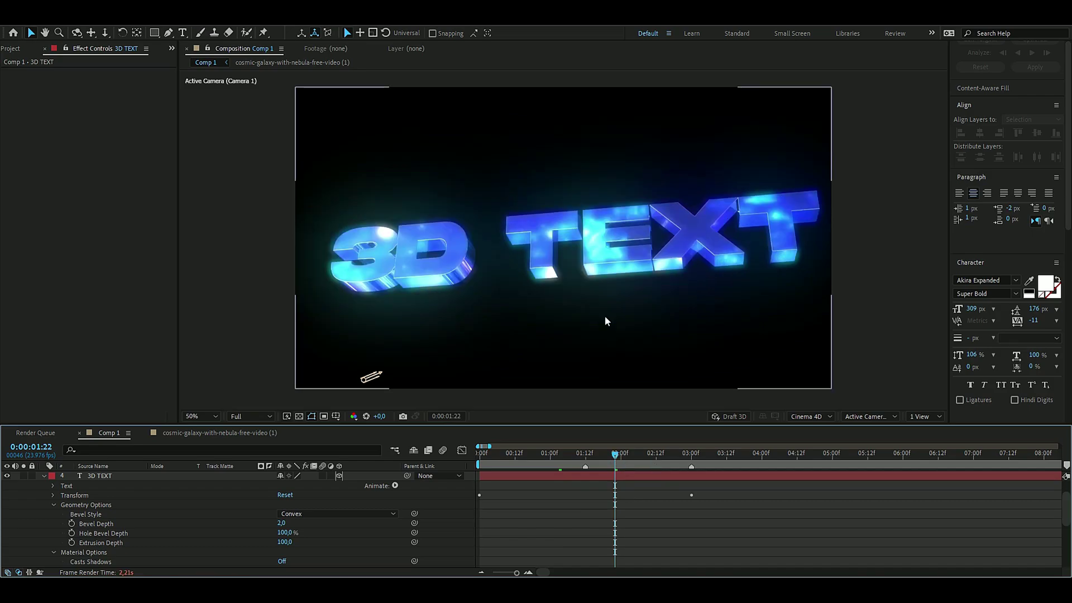
{"action": "scroll", "coordinate": [605, 316], "scroll_direction": "down", "scroll_amount": 1}
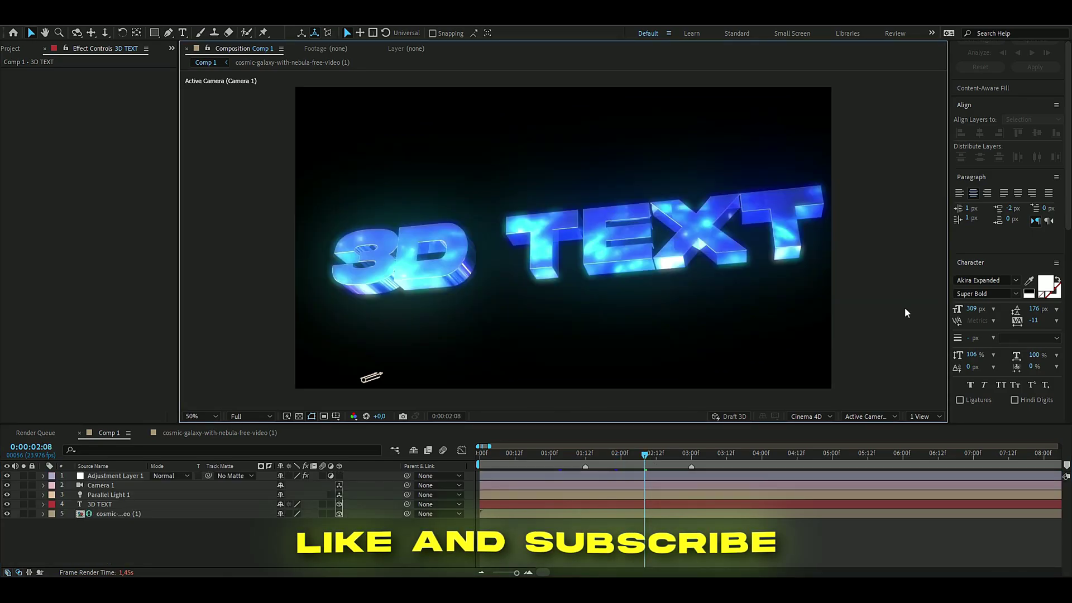